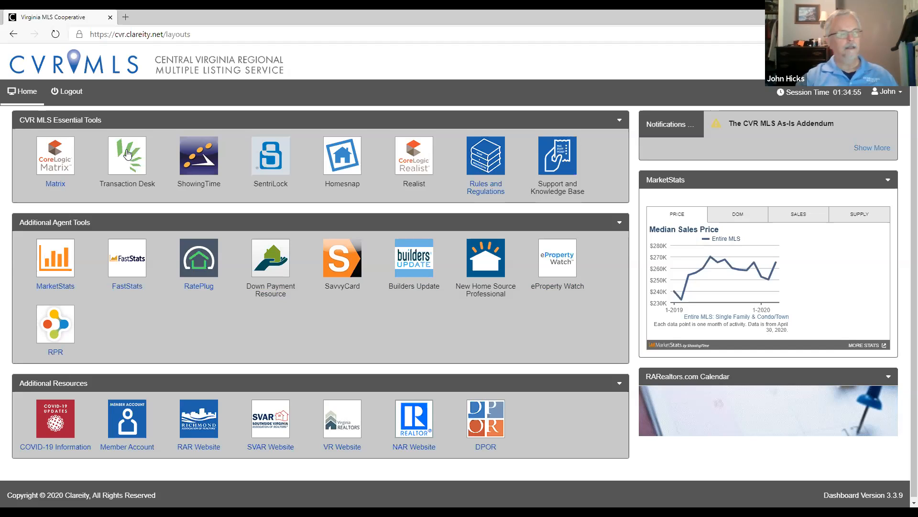
- Open Matrix and locate the Instanet Transaction Desk link on the Links page and in the home page's Additional Resources
{"action": "left_click", "coordinate": [54, 156]}
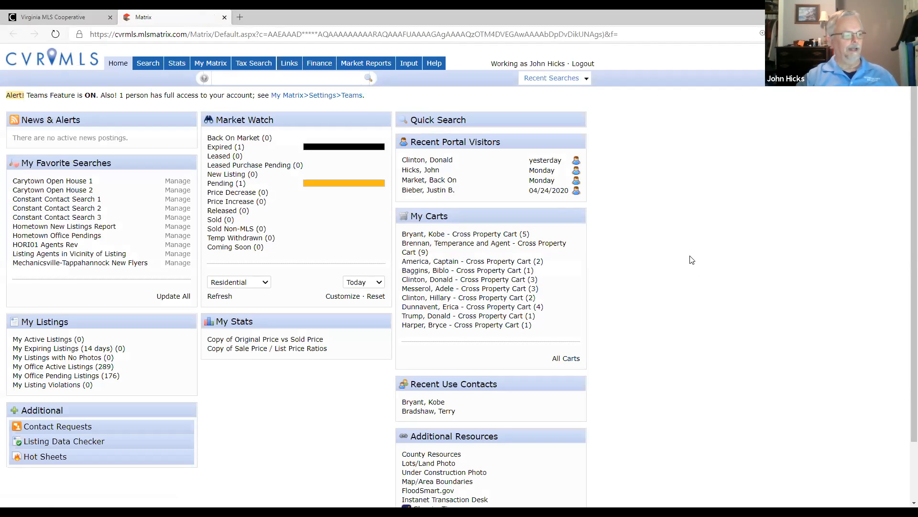
{"action": "left_click", "coordinate": [288, 64]}
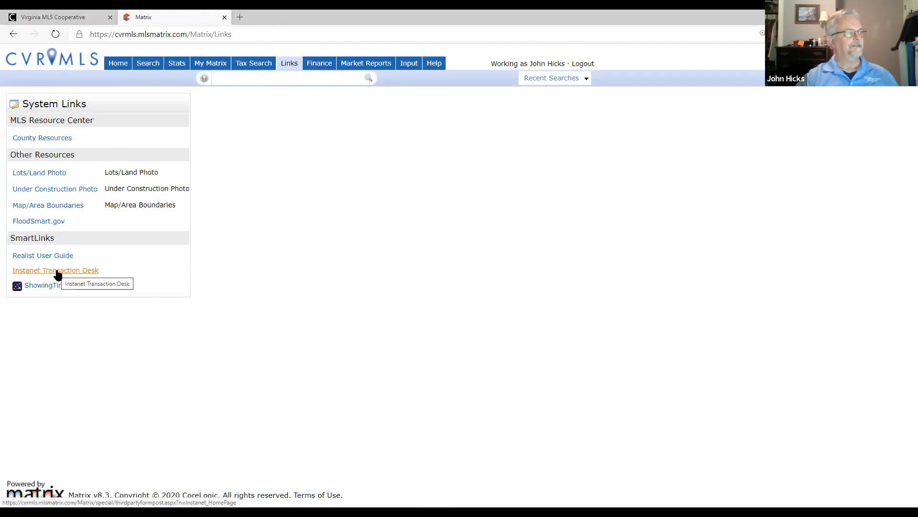
{"action": "left_click", "coordinate": [117, 65]}
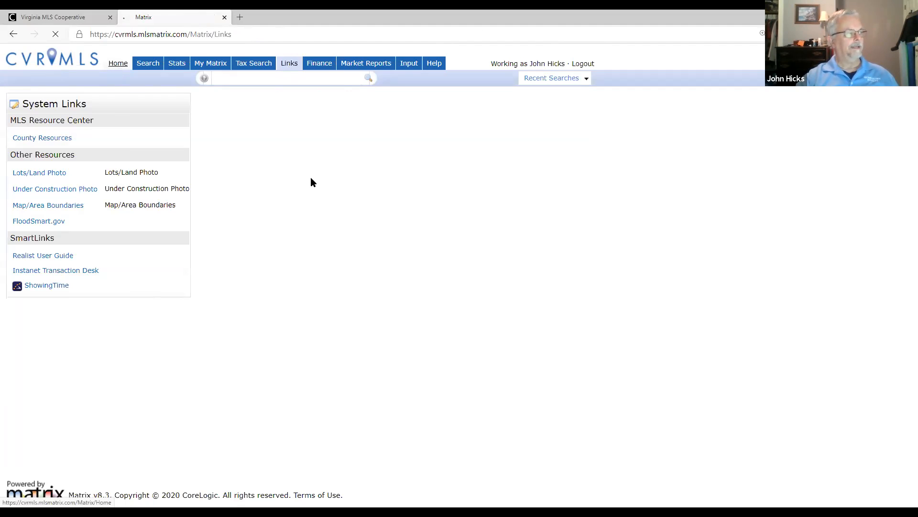
{"action": "scroll", "coordinate": [602, 310], "scroll_direction": "down", "scroll_amount": 3}
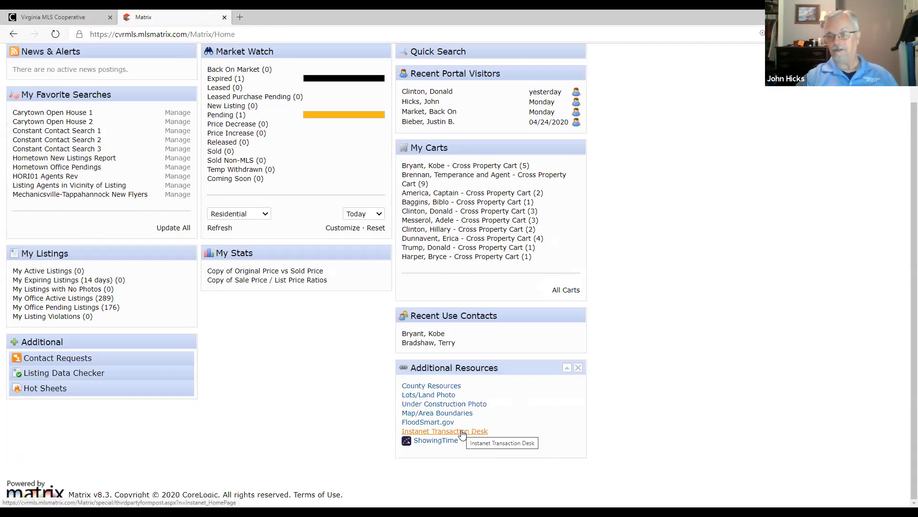
{"action": "scroll", "coordinate": [584, 396], "scroll_direction": "up", "scroll_amount": 3}
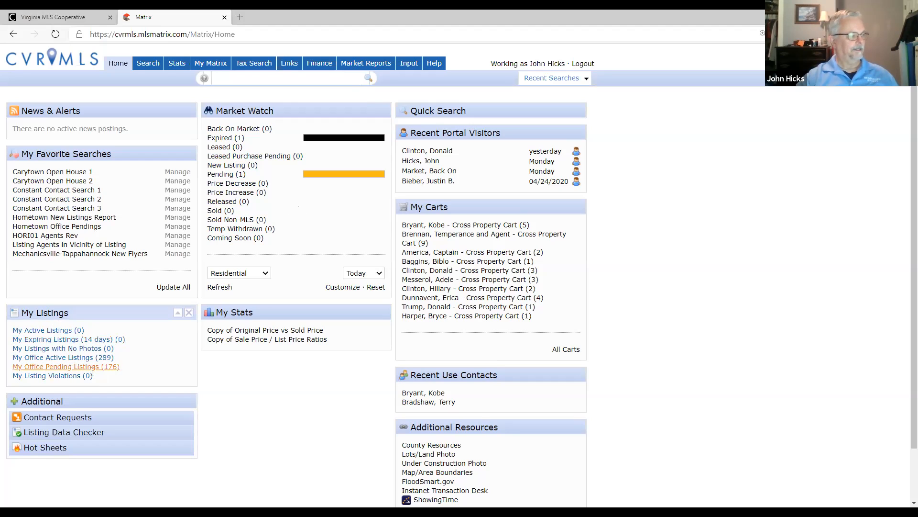
- Open the fourth property in My Office Active Listings and review its full listing details
{"action": "left_click", "coordinate": [71, 358]}
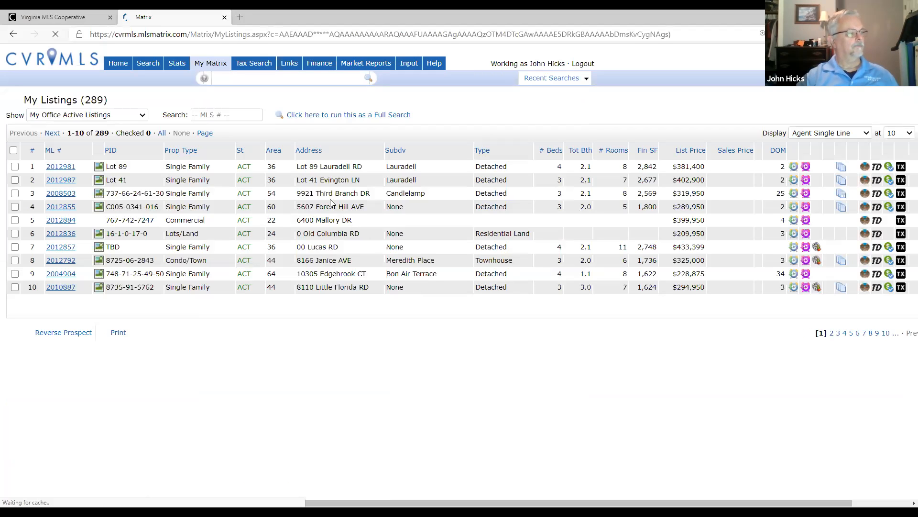
{"action": "left_click", "coordinate": [58, 207]}
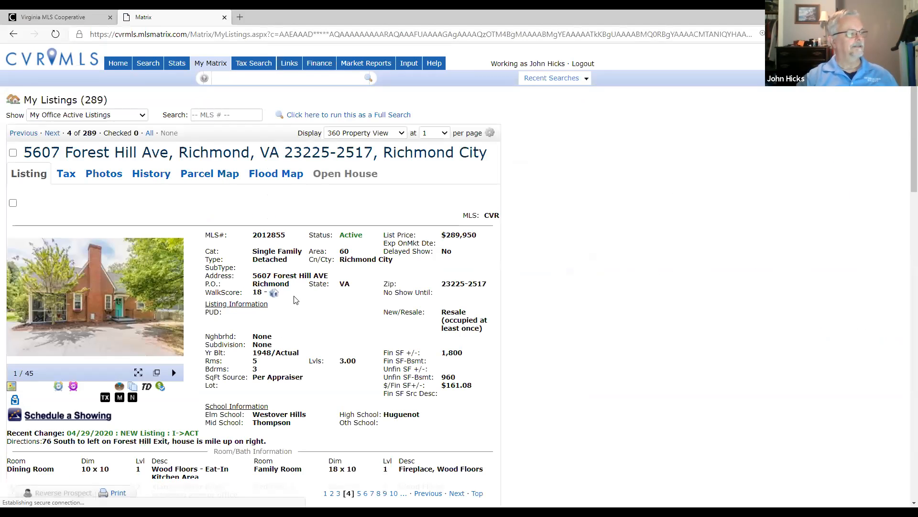
{"action": "scroll", "coordinate": [291, 291], "scroll_direction": "down", "scroll_amount": 5}
{"action": "scroll", "coordinate": [291, 291], "scroll_direction": "down", "scroll_amount": 15}
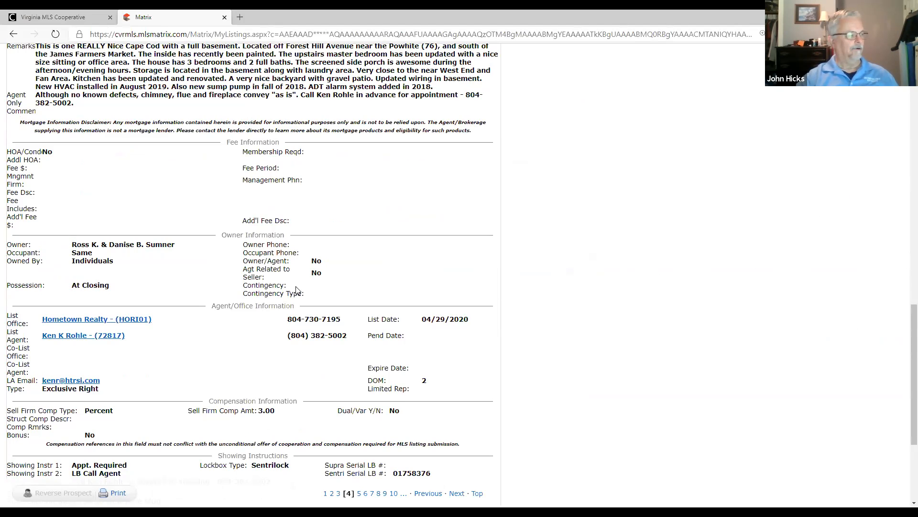
{"action": "scroll", "coordinate": [296, 290], "scroll_direction": "up", "scroll_amount": 20}
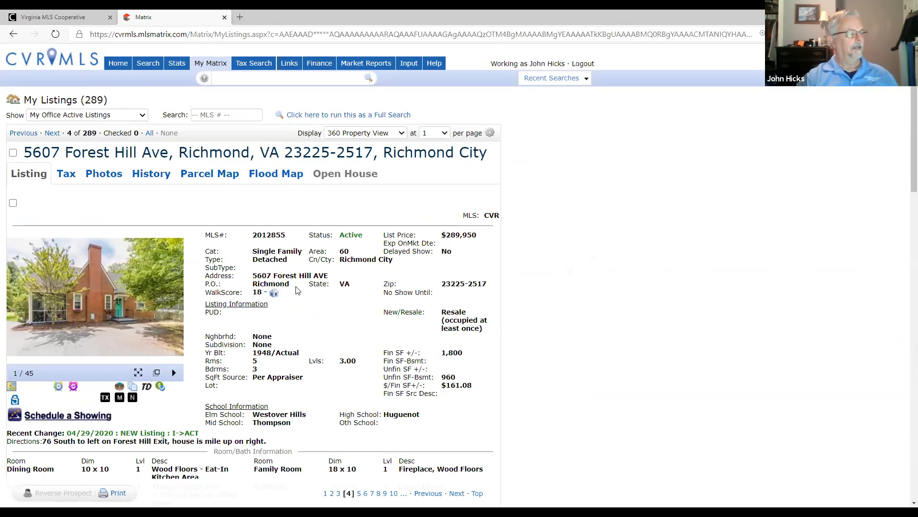
{"action": "scroll", "coordinate": [298, 290], "scroll_direction": "down", "scroll_amount": 2}
{"action": "scroll", "coordinate": [295, 290], "scroll_direction": "up", "scroll_amount": 2}
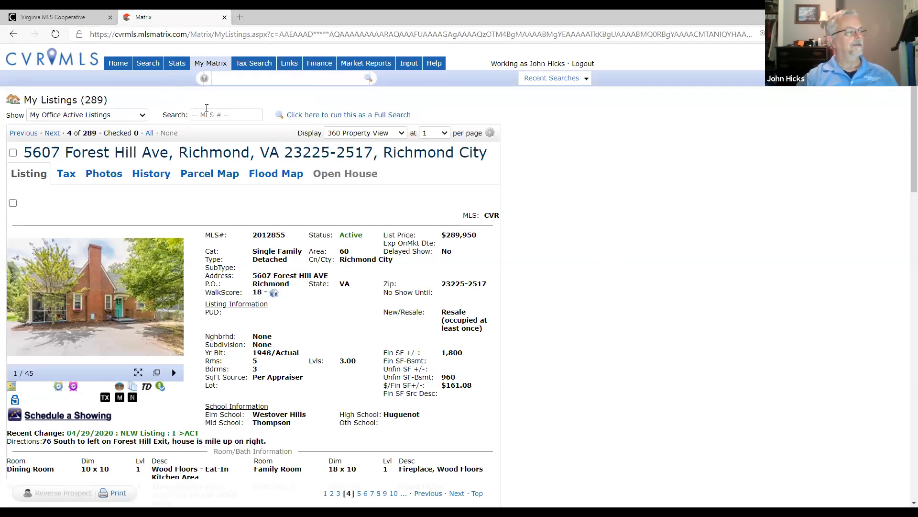
- Launch Instanet Transaction Desk from Matrix's system links and expand the dashboard's navigation labels
{"action": "left_click", "coordinate": [289, 64]}
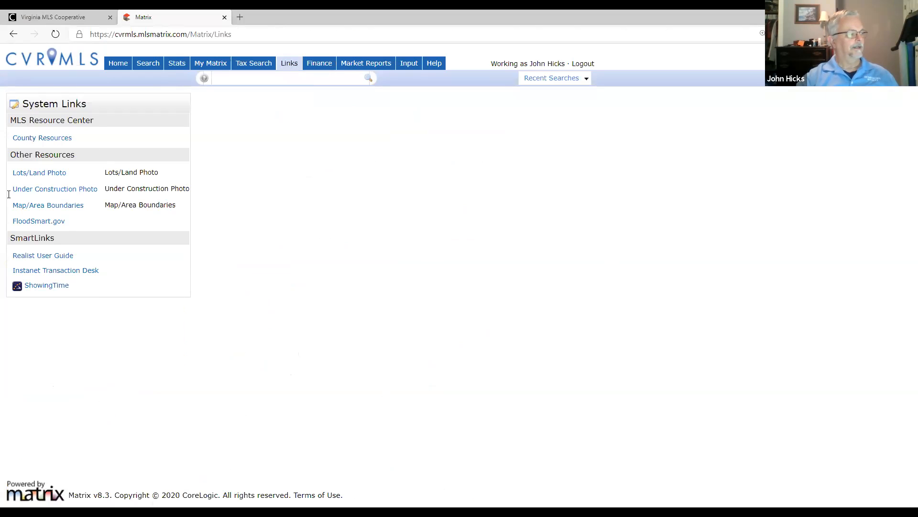
{"action": "left_click", "coordinate": [71, 271]}
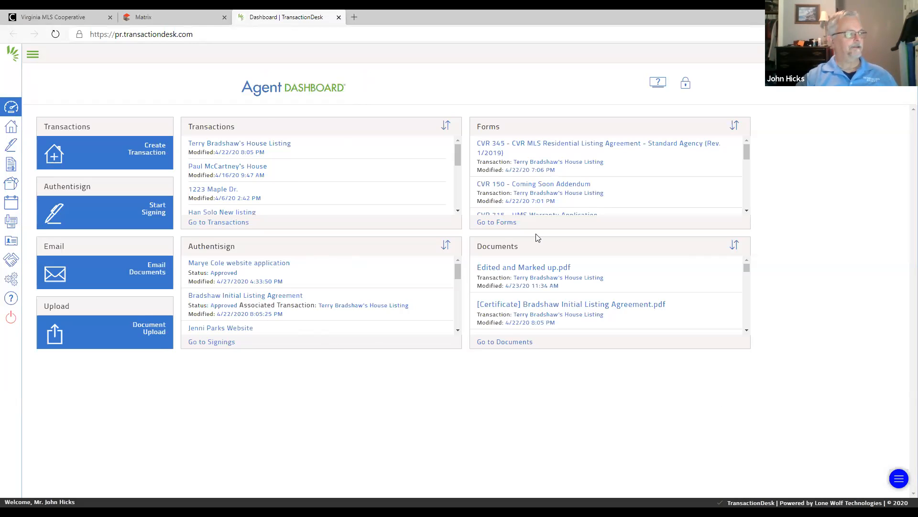
{"action": "left_click", "coordinate": [32, 56]}
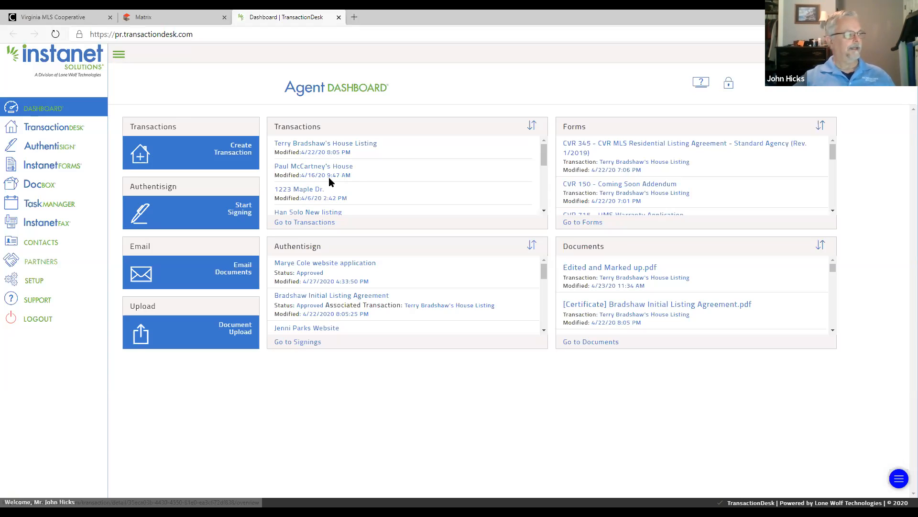
- Open the CVRMLS Listing Agreements/Related Forms folder in InstanetForms
{"action": "left_click", "coordinate": [49, 170]}
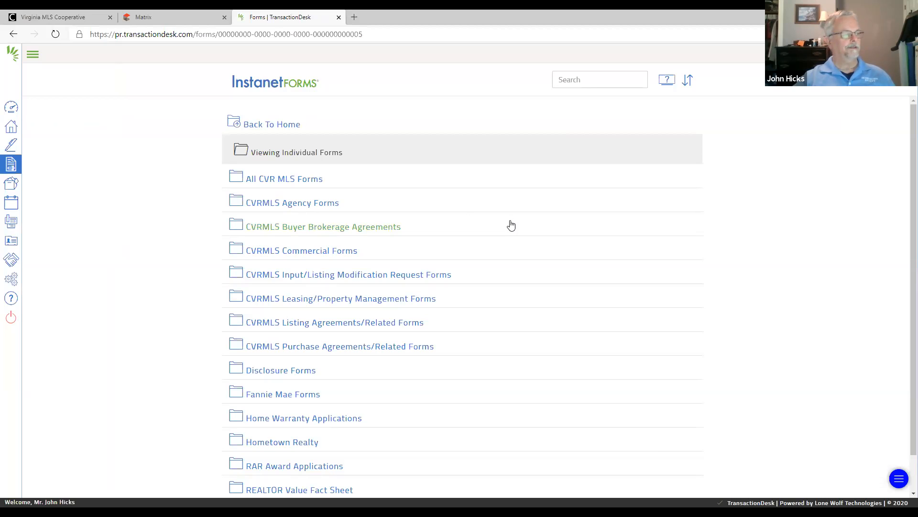
{"action": "scroll", "coordinate": [512, 224], "scroll_direction": "down", "scroll_amount": 2}
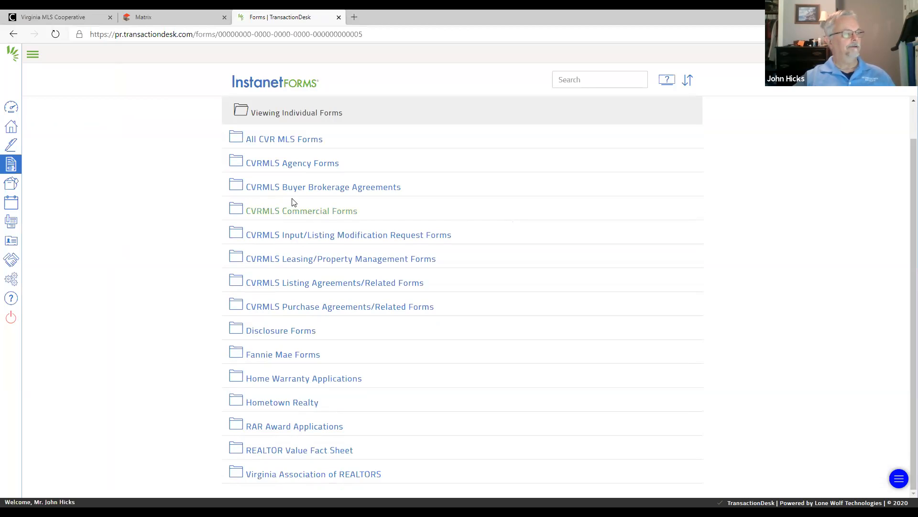
{"action": "left_click", "coordinate": [346, 284]}
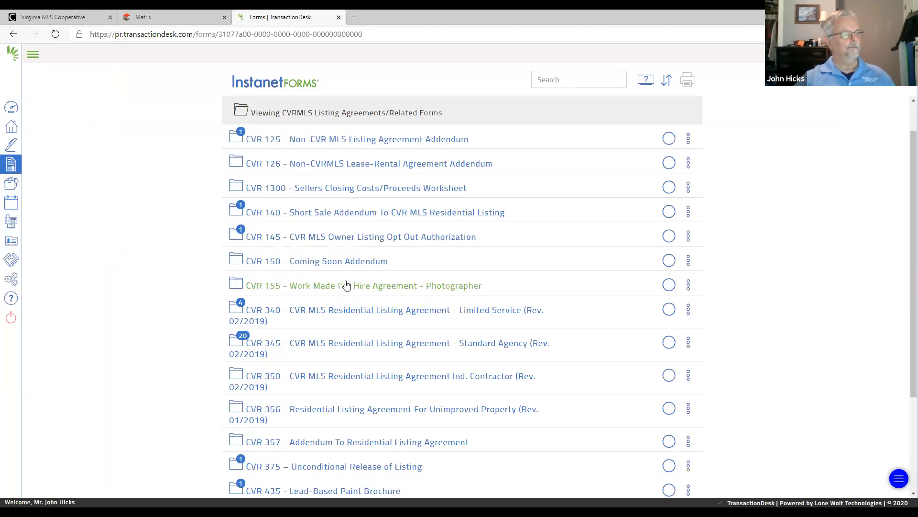
- Create a new standalone form from CVR 345 - CVR MLS Residential Listing Agreement - Standard Agency
{"action": "scroll", "coordinate": [526, 254], "scroll_direction": "down", "scroll_amount": 1}
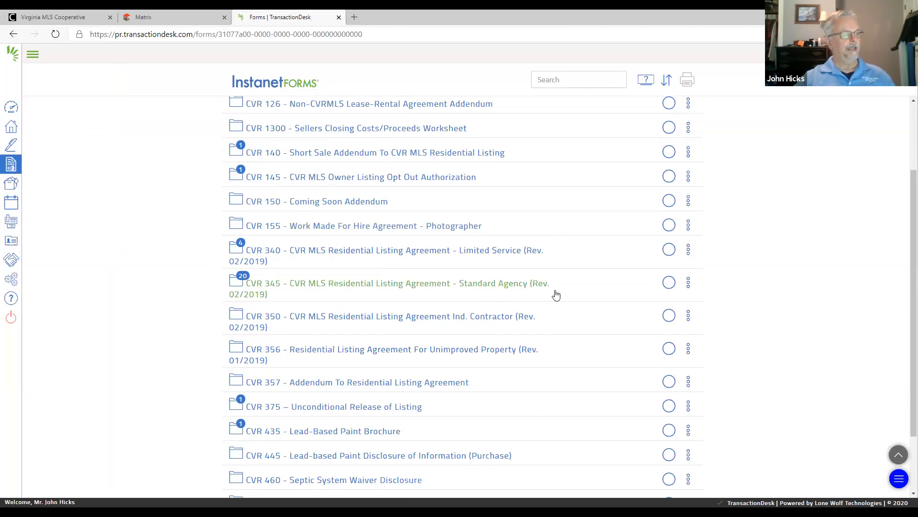
{"action": "left_click", "coordinate": [689, 283]}
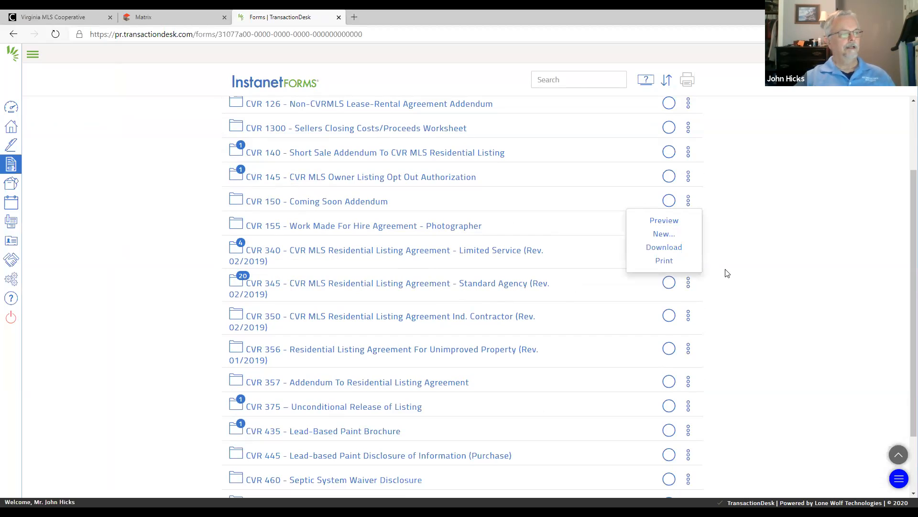
{"action": "left_click", "coordinate": [657, 236]}
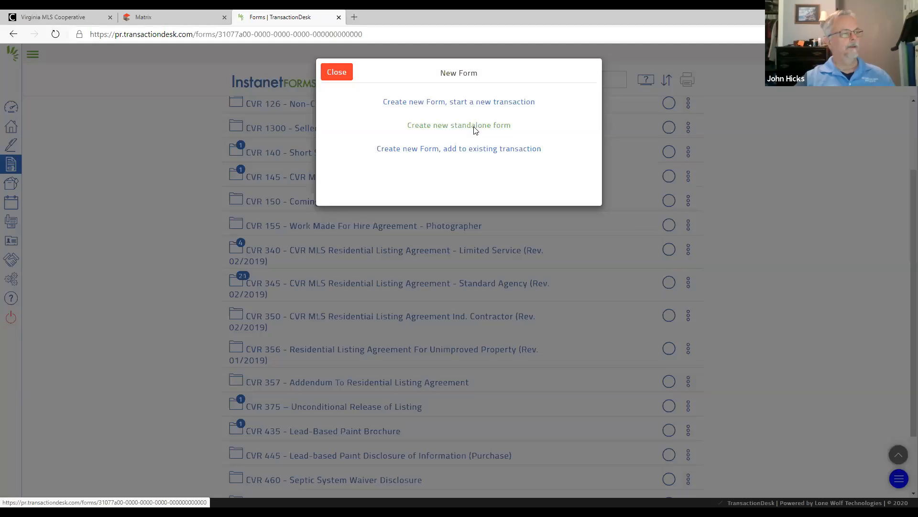
{"action": "left_click", "coordinate": [474, 127]}
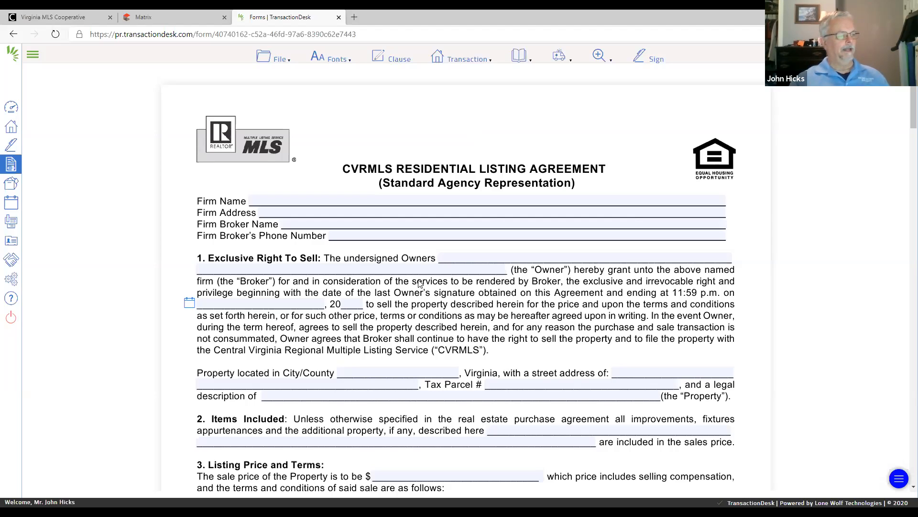
- Fill in the agreement's firm name as Hometown Realty and enter the firm's street address from the saved suggestions
{"action": "left_click", "coordinate": [281, 60]}
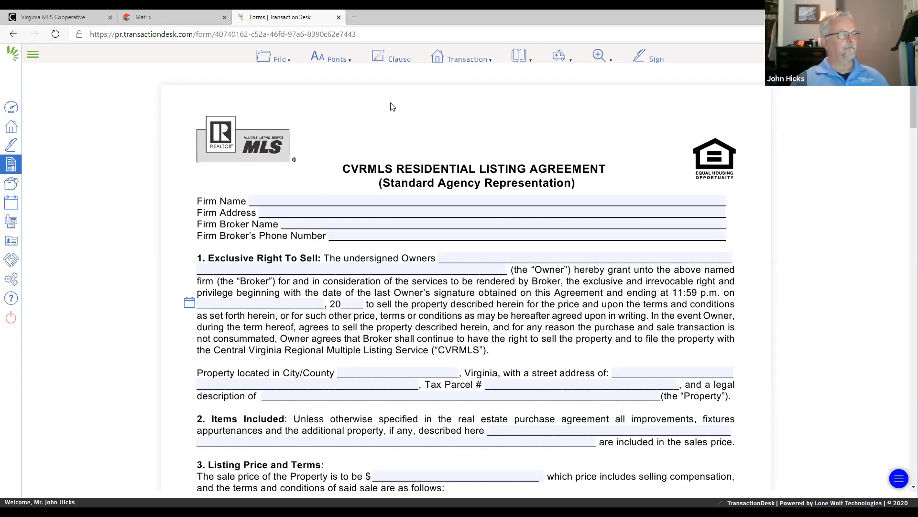
{"action": "left_click", "coordinate": [319, 199]}
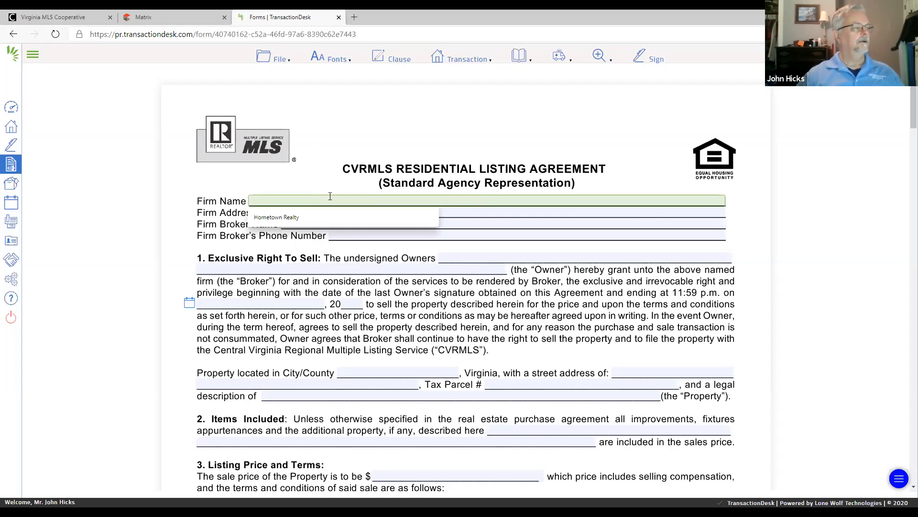
{"action": "left_click", "coordinate": [281, 220]}
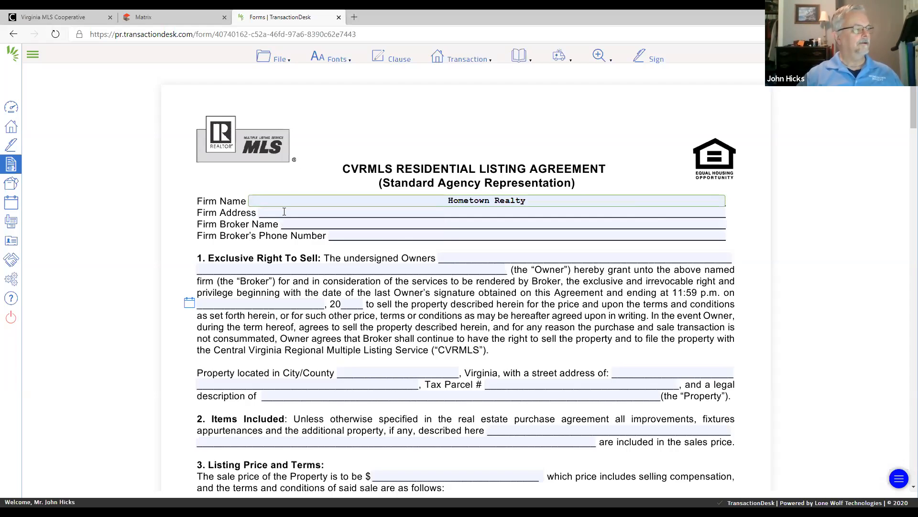
{"action": "left_click", "coordinate": [284, 211]}
{"action": "left_click", "coordinate": [289, 226]}
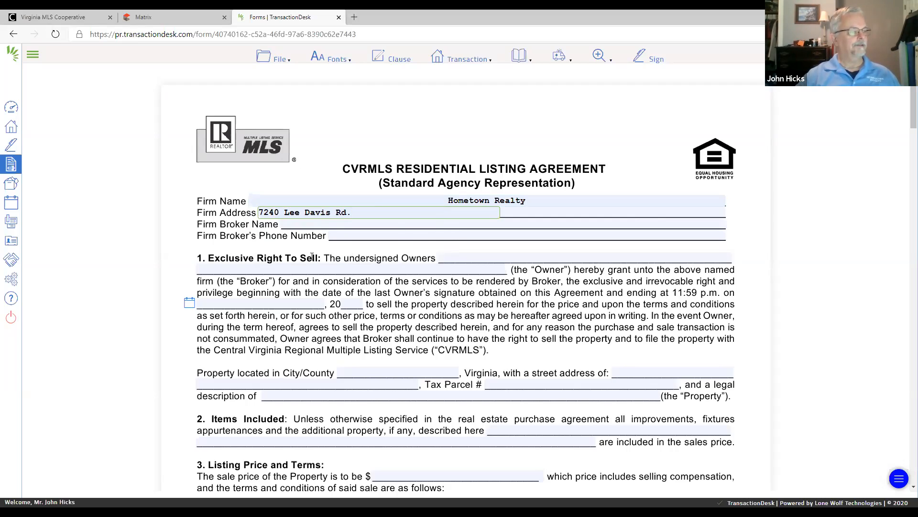
- Enter the owner's name from the saved suggestion and set the property's City/County to Hanover
{"action": "left_click", "coordinate": [466, 257]}
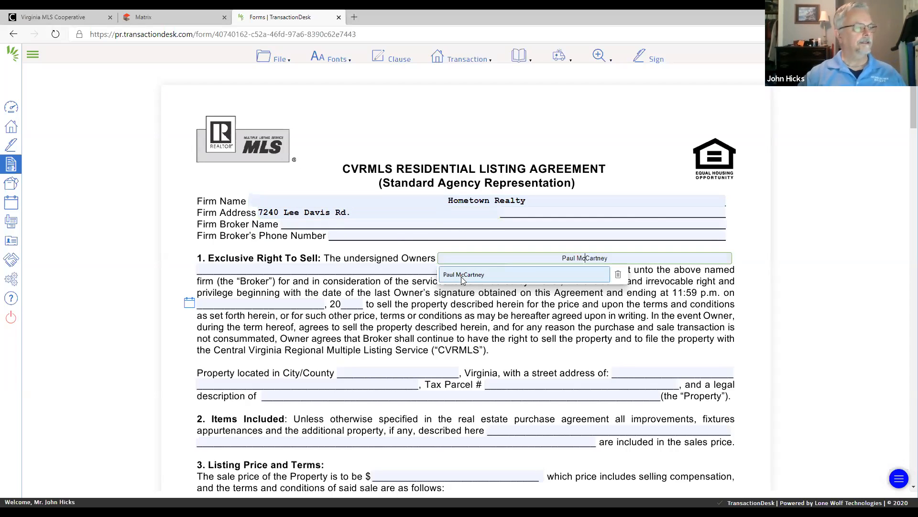
{"action": "left_click", "coordinate": [550, 280]}
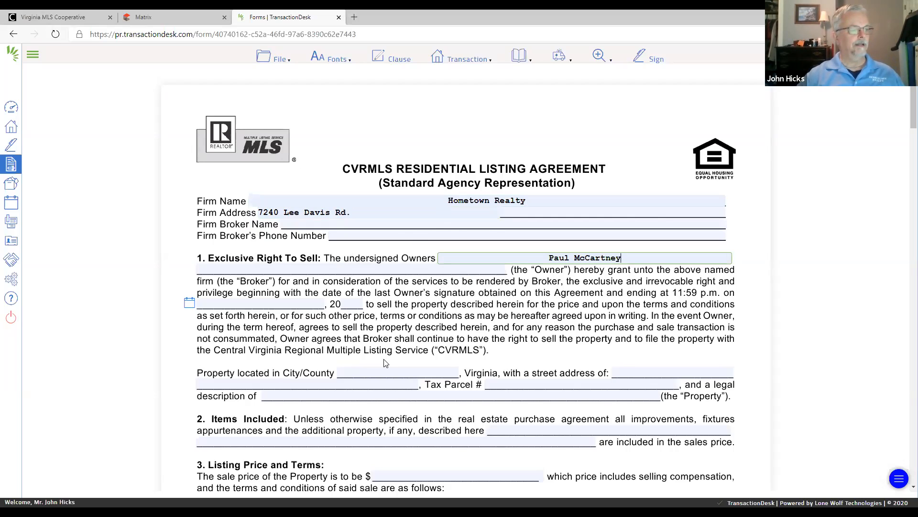
{"action": "left_click", "coordinate": [360, 365]}
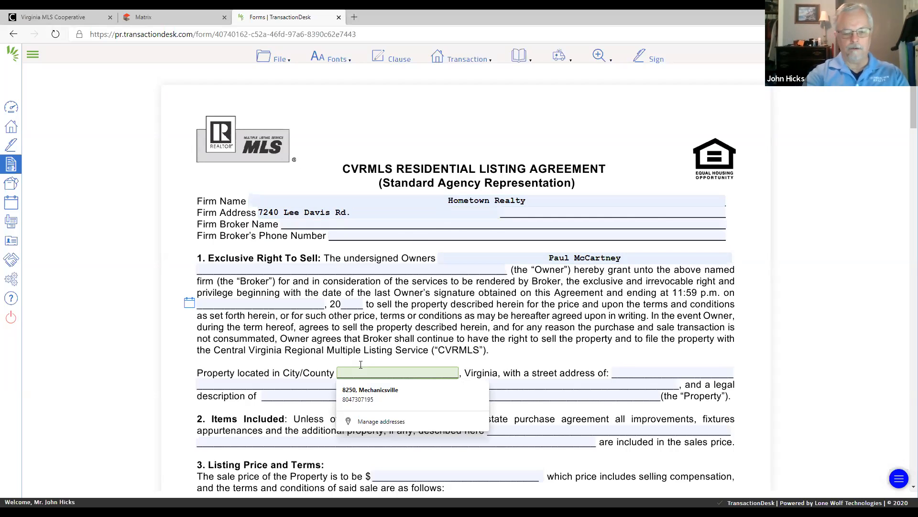
{"action": "type", "text": "Hanover"}
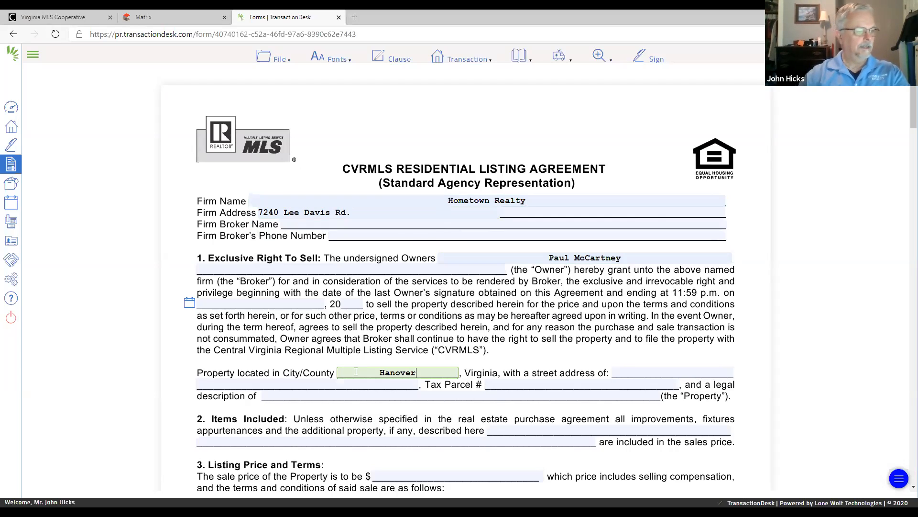
- Enter the property's street address, with the house number on the first line and only the street name on the second
{"action": "left_click", "coordinate": [620, 374]}
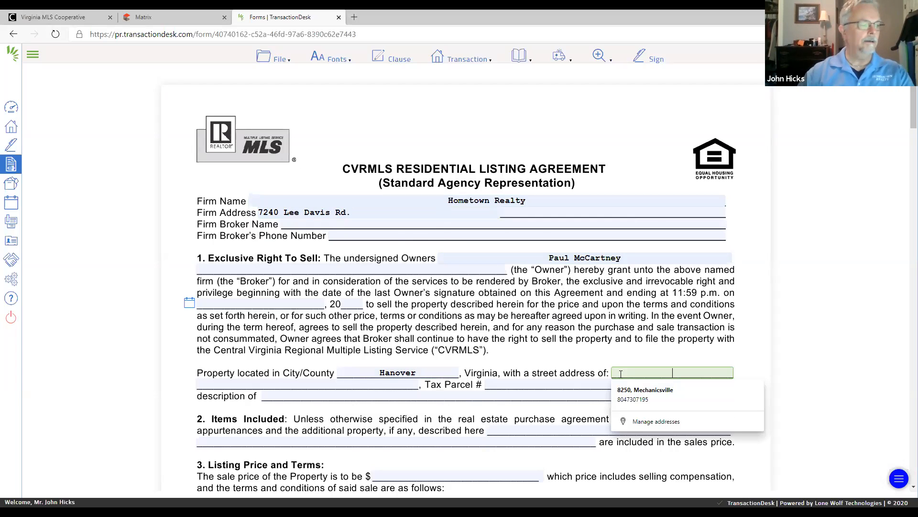
{"action": "left_click", "coordinate": [639, 394]}
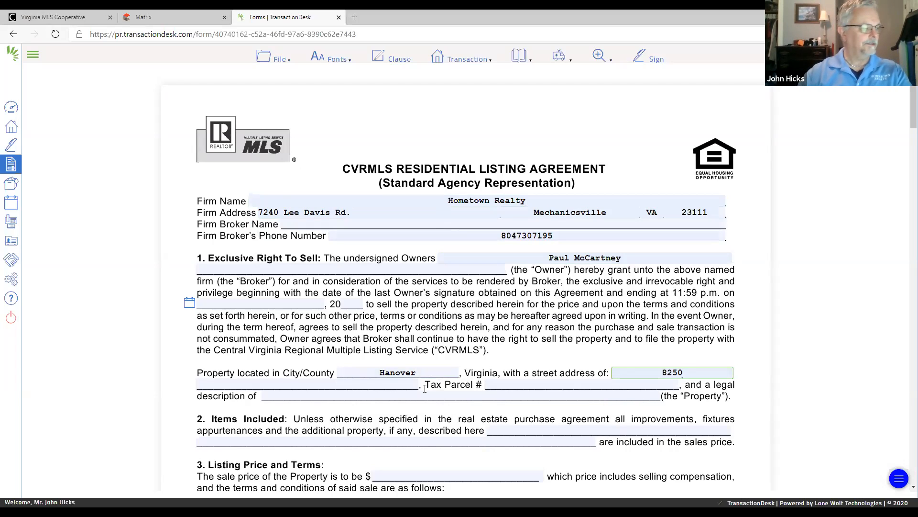
{"action": "left_click", "coordinate": [320, 384]}
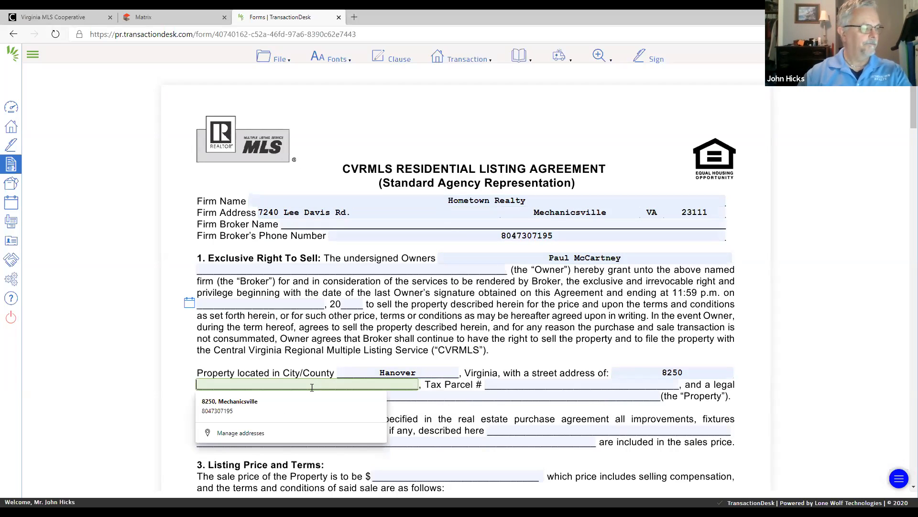
{"action": "left_click", "coordinate": [268, 405]}
{"action": "key", "text": "BackSpace"}
{"action": "key", "text": "BackSpace"}
{"action": "key", "text": "BackSpace"}
{"action": "key", "text": "BackSpace"}
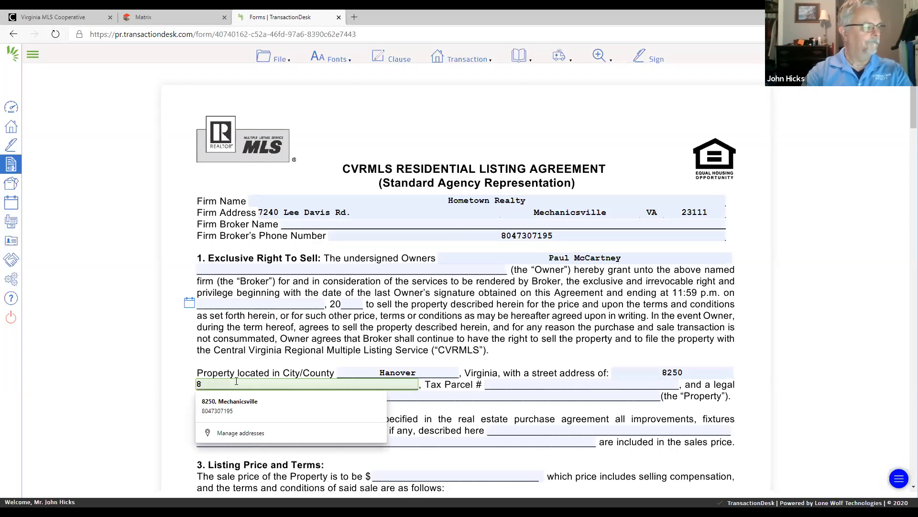
{"action": "type", "text": "Spicewood Ct"}
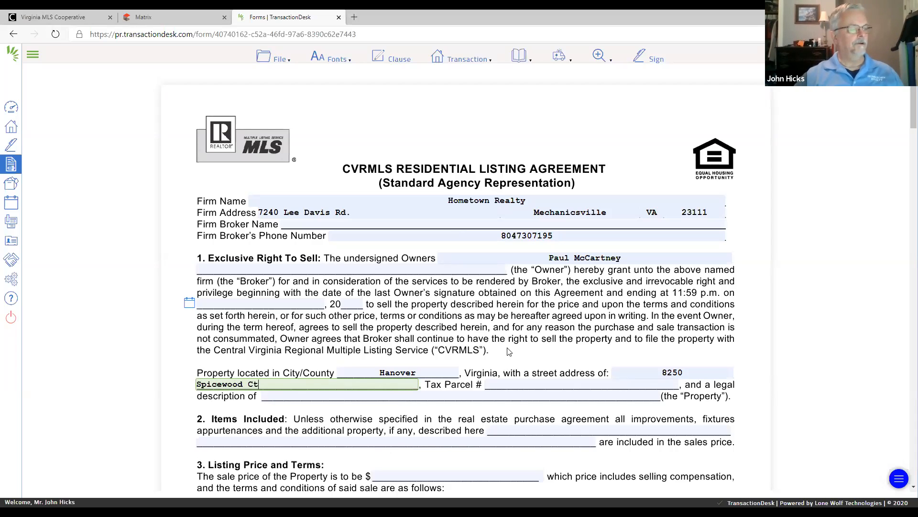
- Set the listing agreement's ending date in section 1 to May 31st, 2020 using the calendar
{"action": "left_click", "coordinate": [190, 303]}
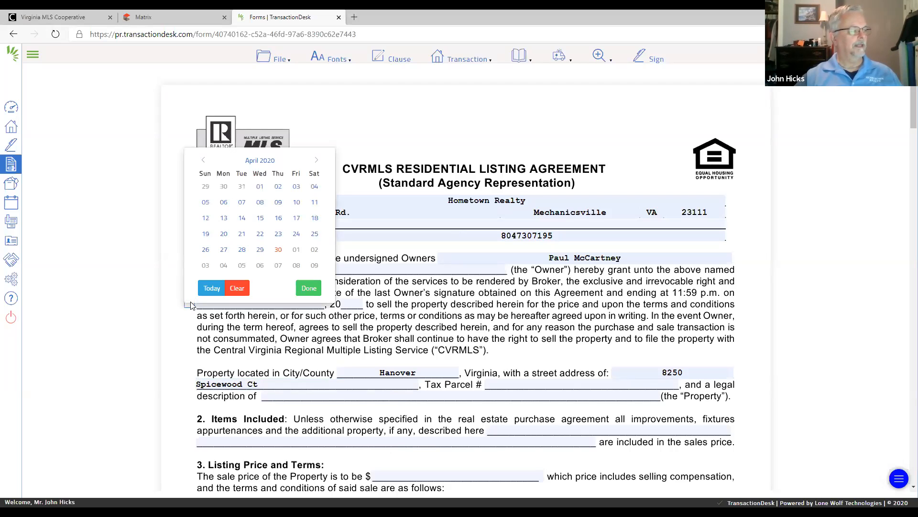
{"action": "left_click", "coordinate": [316, 159]}
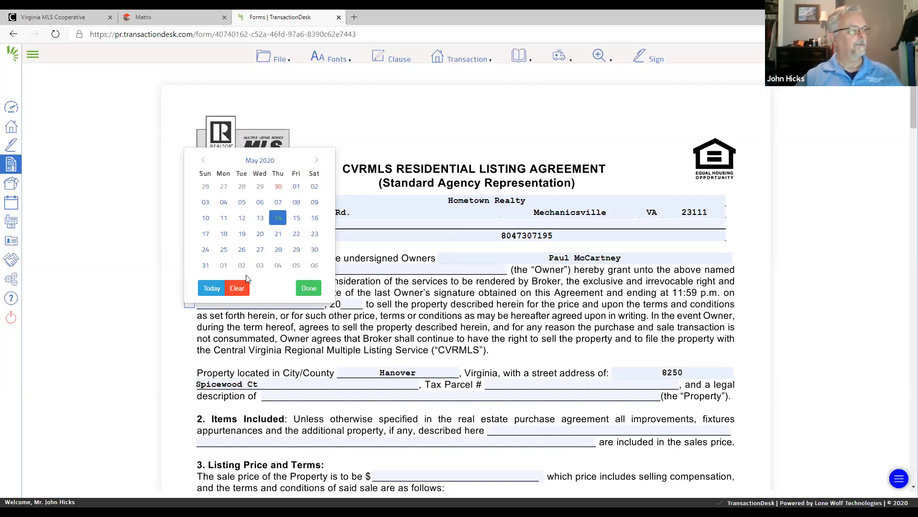
{"action": "left_click", "coordinate": [205, 265]}
{"action": "left_click", "coordinate": [309, 288]}
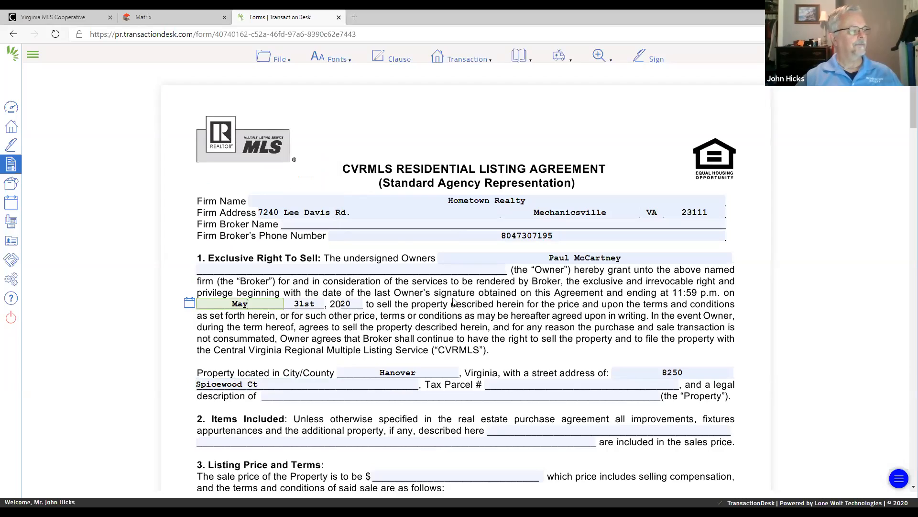
- Reformat the firm broker's phone number with a space after the area code and a hyphen before the last four digits
{"action": "scroll", "coordinate": [561, 315], "scroll_direction": "down", "scroll_amount": 1}
{"action": "scroll", "coordinate": [560, 315], "scroll_direction": "down", "scroll_amount": 5}
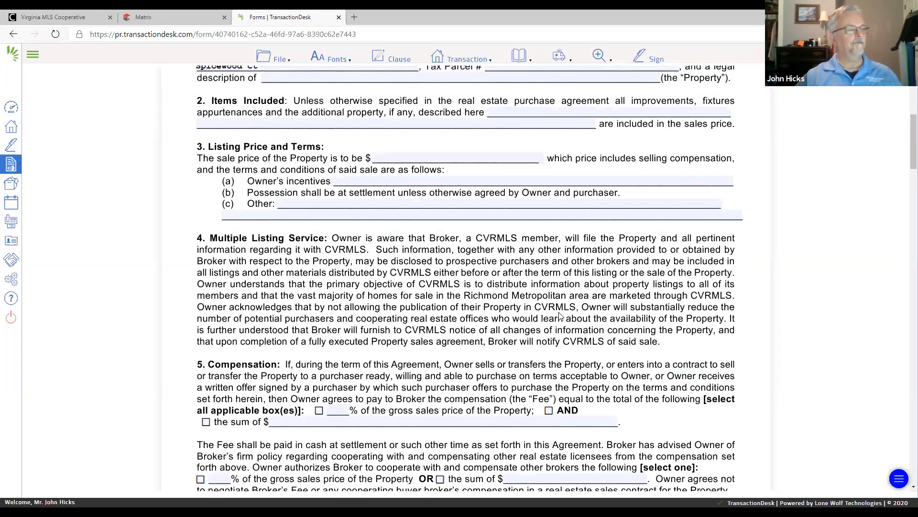
{"action": "scroll", "coordinate": [560, 315], "scroll_direction": "up", "scroll_amount": 2}
{"action": "scroll", "coordinate": [560, 316], "scroll_direction": "up", "scroll_amount": 5}
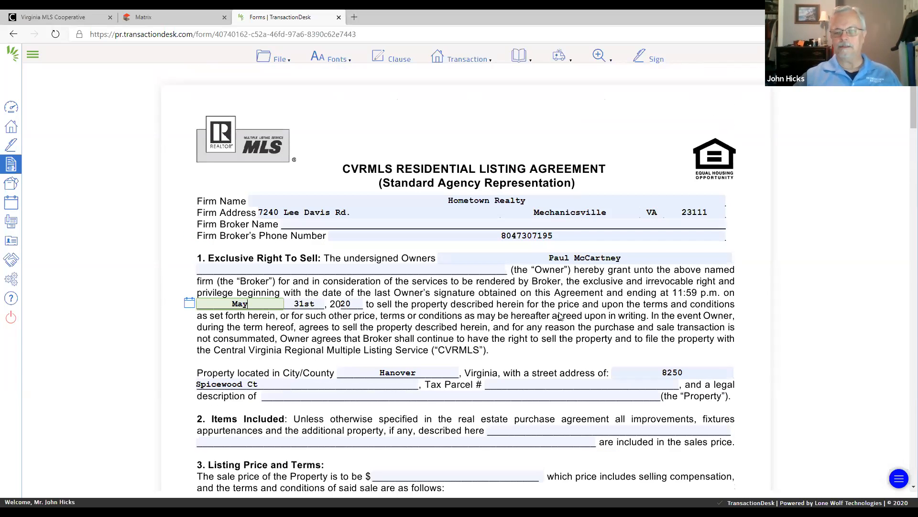
{"action": "left_click", "coordinate": [518, 235]}
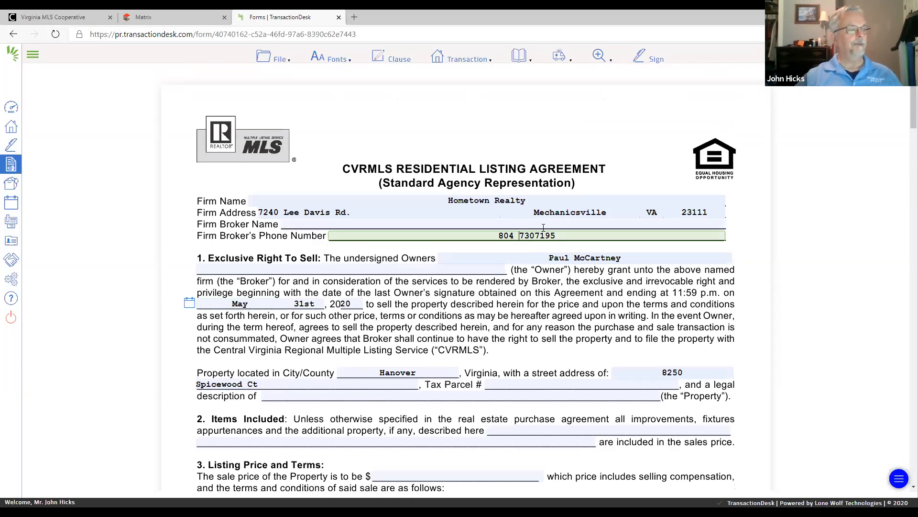
{"action": "left_click", "coordinate": [535, 235]}
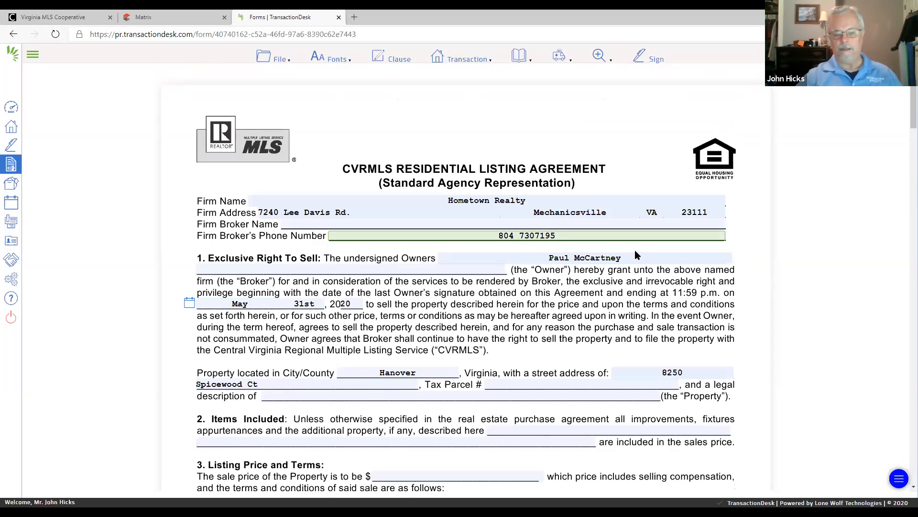
{"action": "type", "text": "-"}
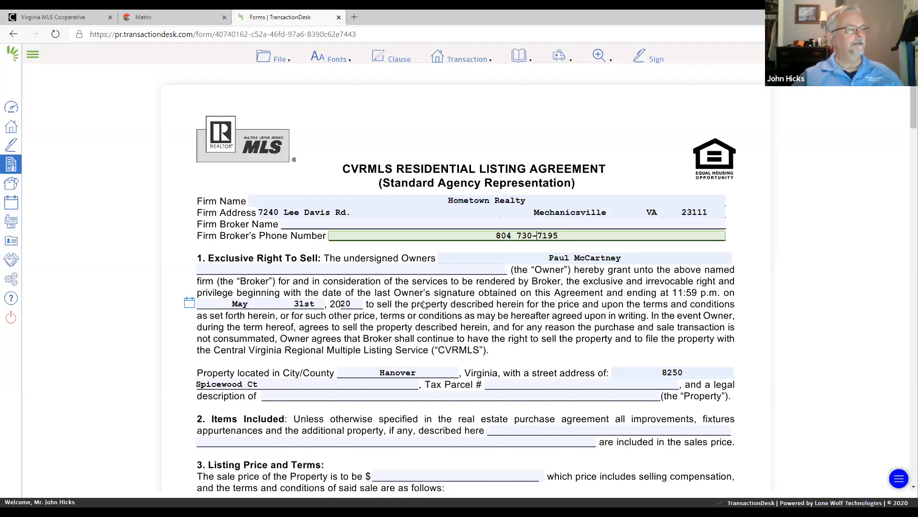
{"action": "left_click", "coordinate": [623, 295]}
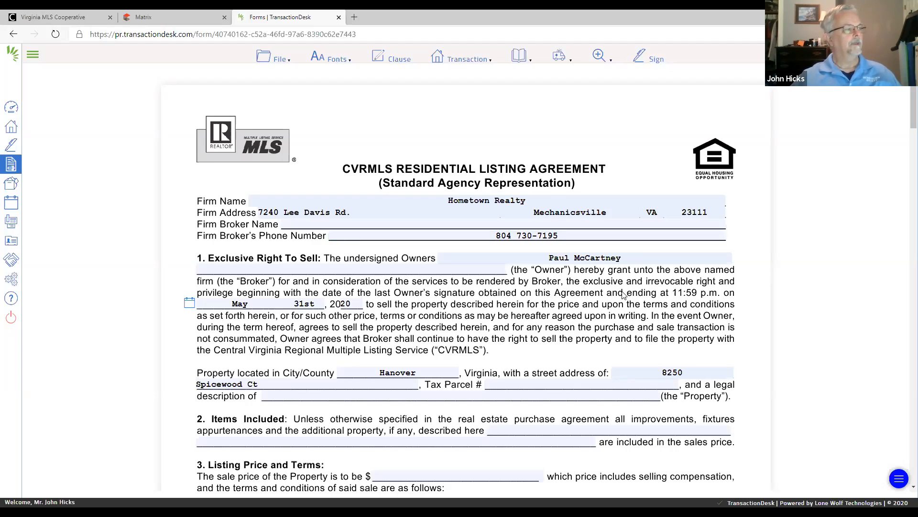
{"action": "mouse_move", "coordinate": [323, 58]}
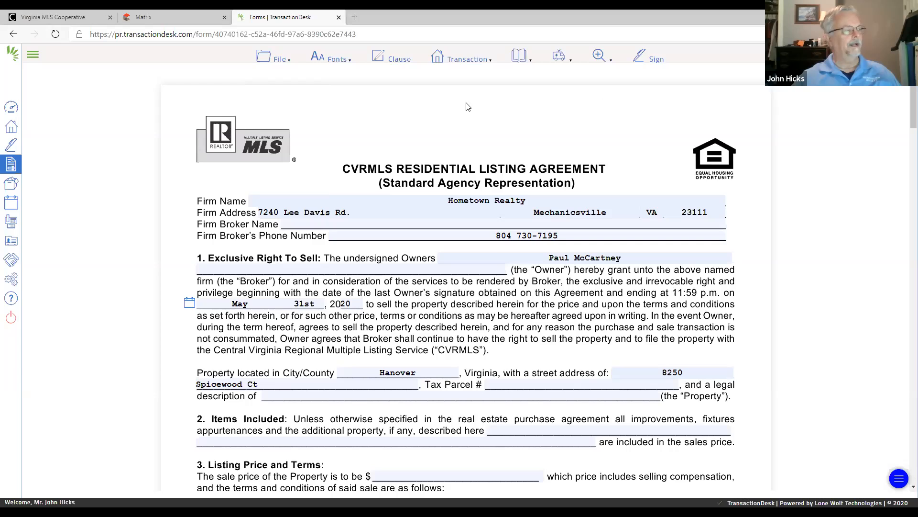
{"action": "mouse_move", "coordinate": [276, 64]}
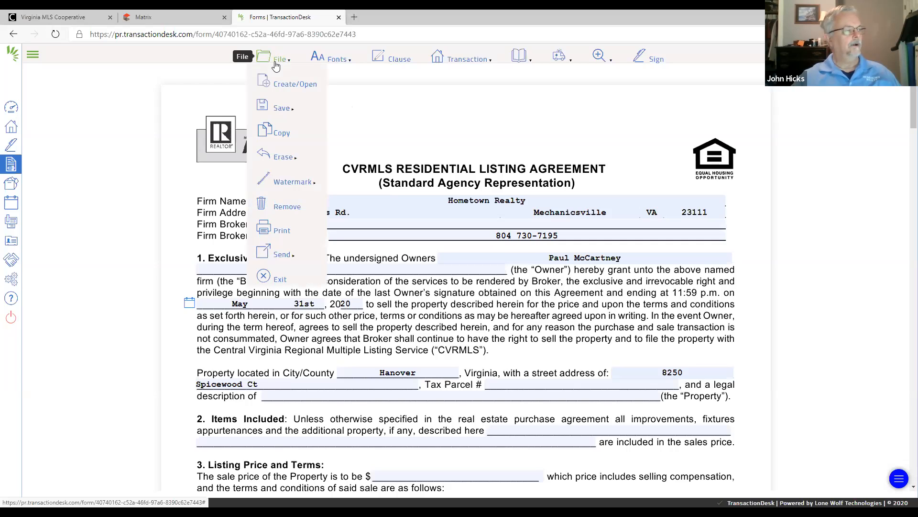
{"action": "mouse_move", "coordinate": [282, 110]}
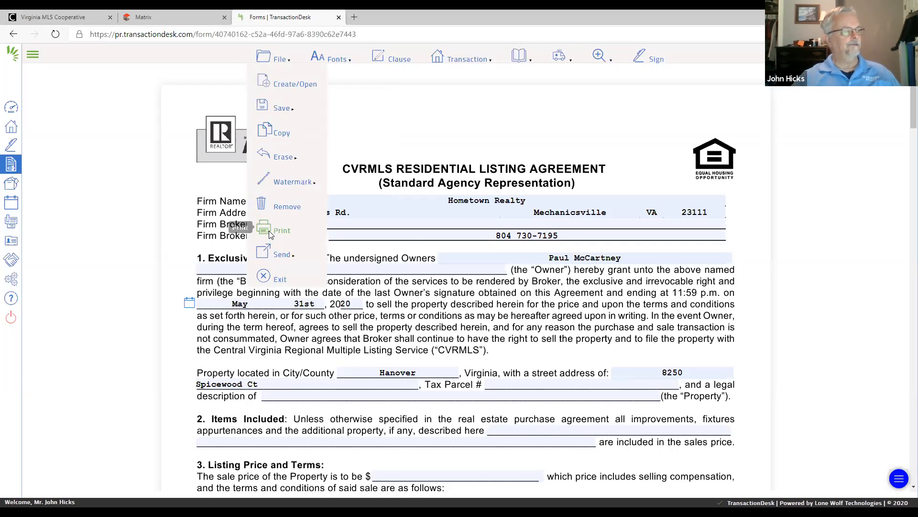
{"action": "mouse_move", "coordinate": [277, 255]}
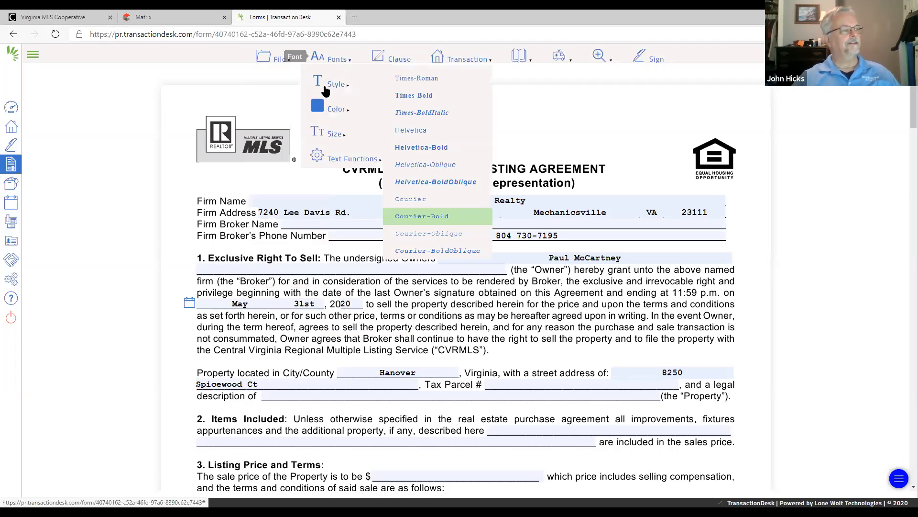
- Set the form's fill-in text to the Helvetica-BoldOblique font style and the color blue
{"action": "mouse_move", "coordinate": [337, 88]}
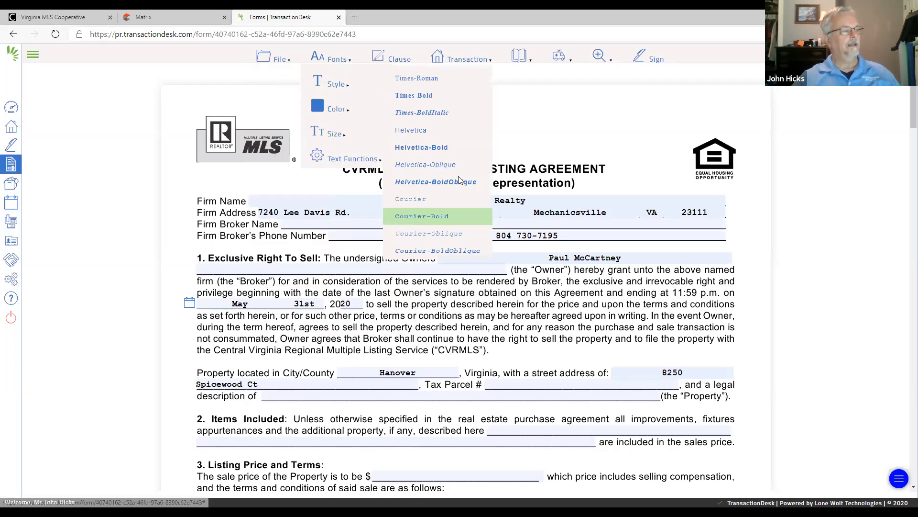
{"action": "left_click", "coordinate": [443, 182]}
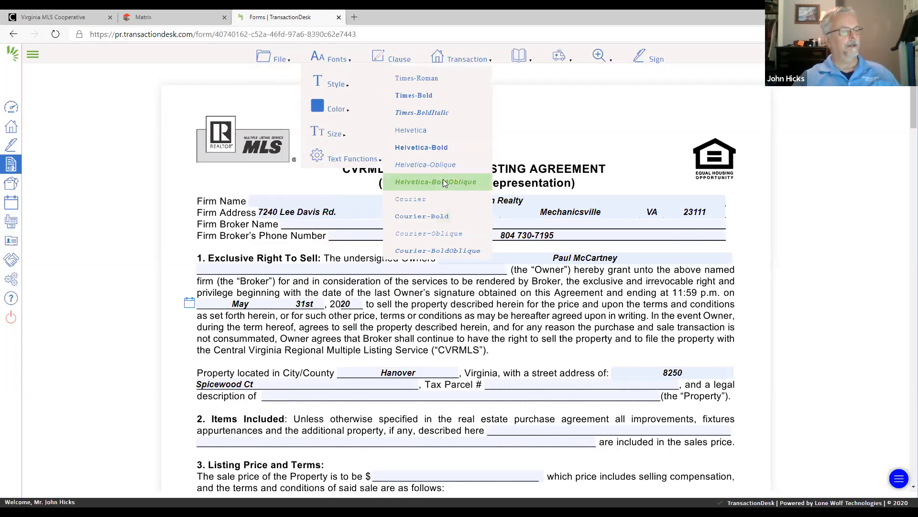
{"action": "mouse_move", "coordinate": [338, 113]}
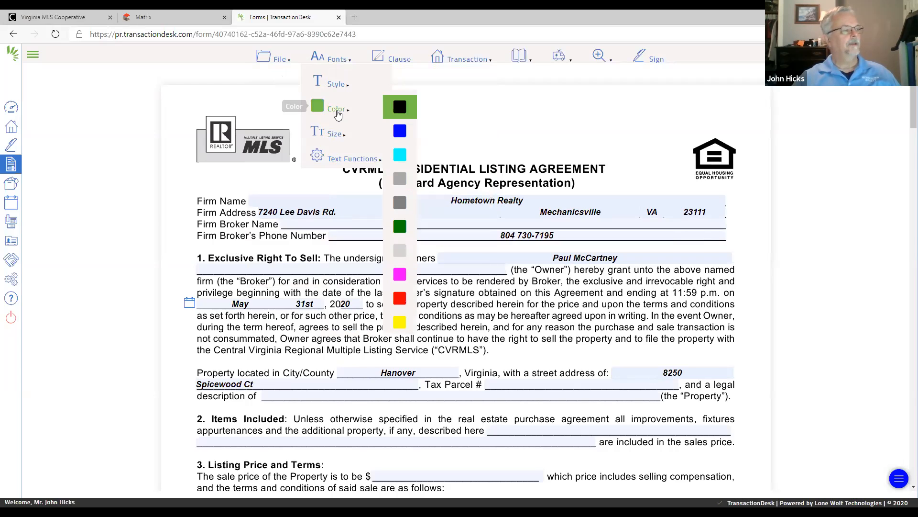
{"action": "left_click", "coordinate": [400, 131]}
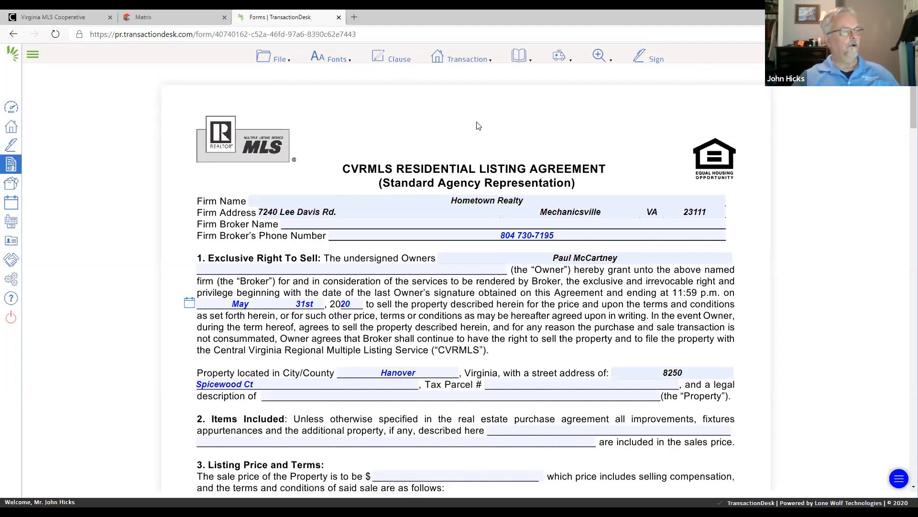
- Create an Authentisign signing session with the completed listing agreement form
{"action": "scroll", "coordinate": [475, 128], "scroll_direction": "down", "scroll_amount": 3}
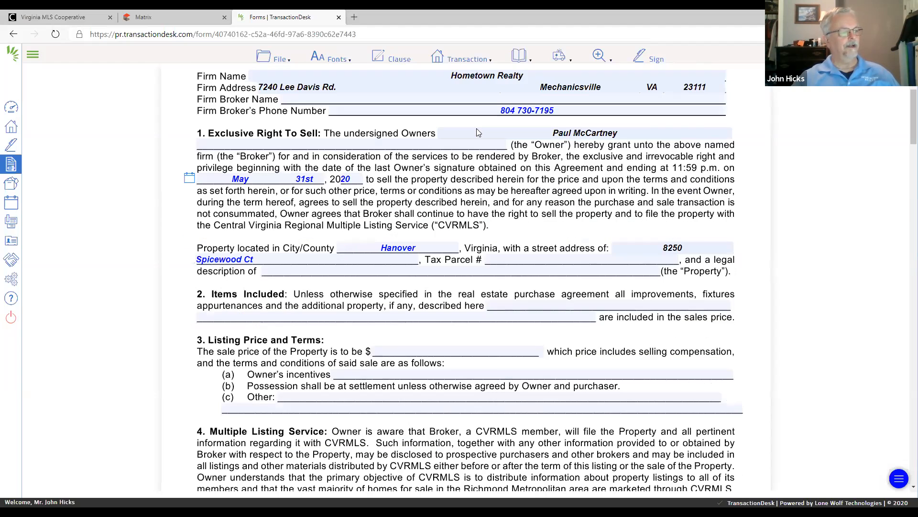
{"action": "scroll", "coordinate": [477, 132], "scroll_direction": "down", "scroll_amount": 3}
{"action": "scroll", "coordinate": [478, 133], "scroll_direction": "up", "scroll_amount": 6}
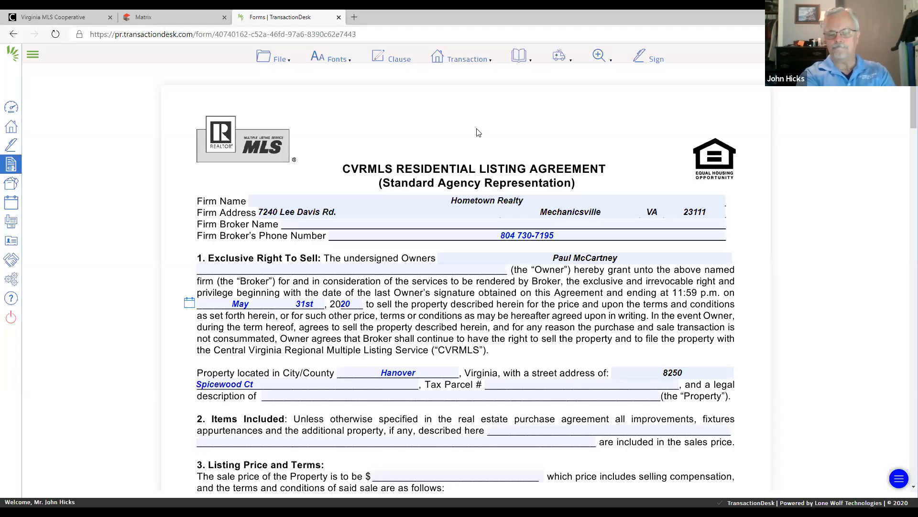
{"action": "left_click", "coordinate": [644, 56]}
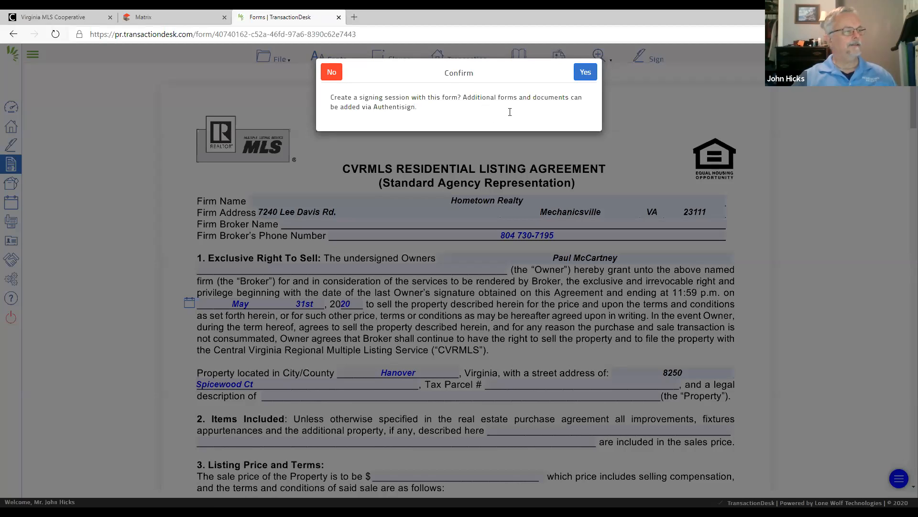
{"action": "left_click", "coordinate": [584, 74]}
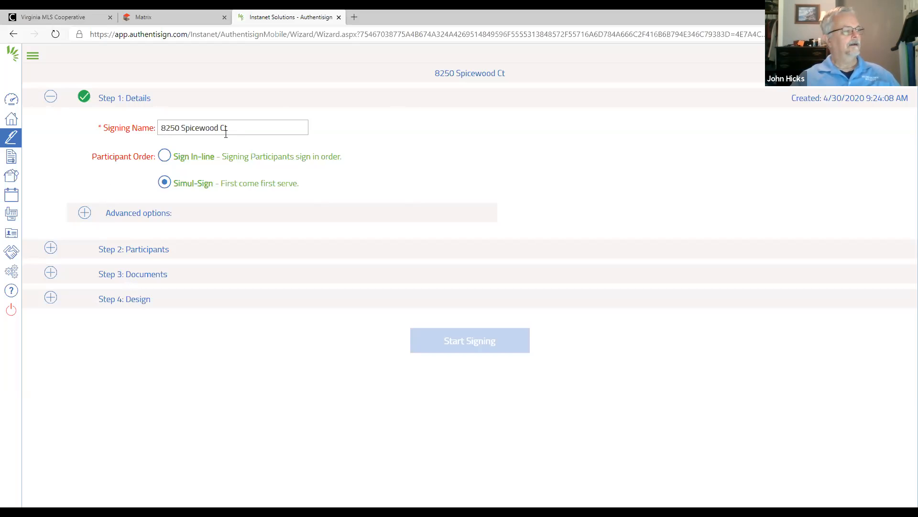
- Rename the signing to the owner's first name in the possessive plus "House Intial Listing Agreement" and set the participant order to Sign In-line
{"action": "left_click_drag", "start_coordinate": [234, 128], "coordinate": [154, 128]}
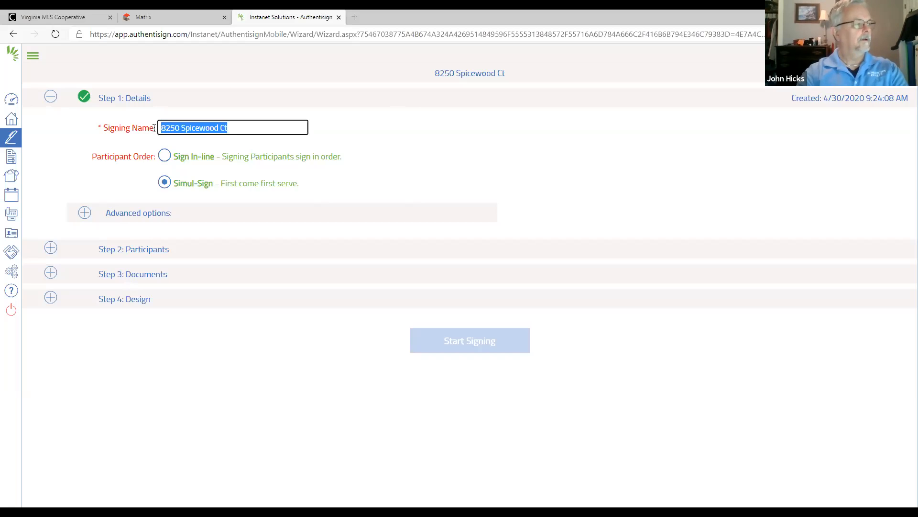
{"action": "type", "text": "Paul's "}
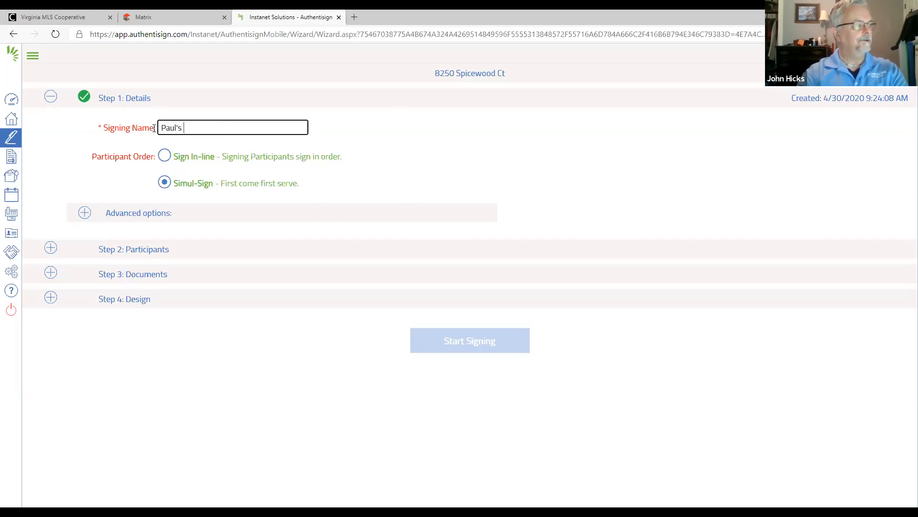
{"action": "type", "text": "House Intial Listing"}
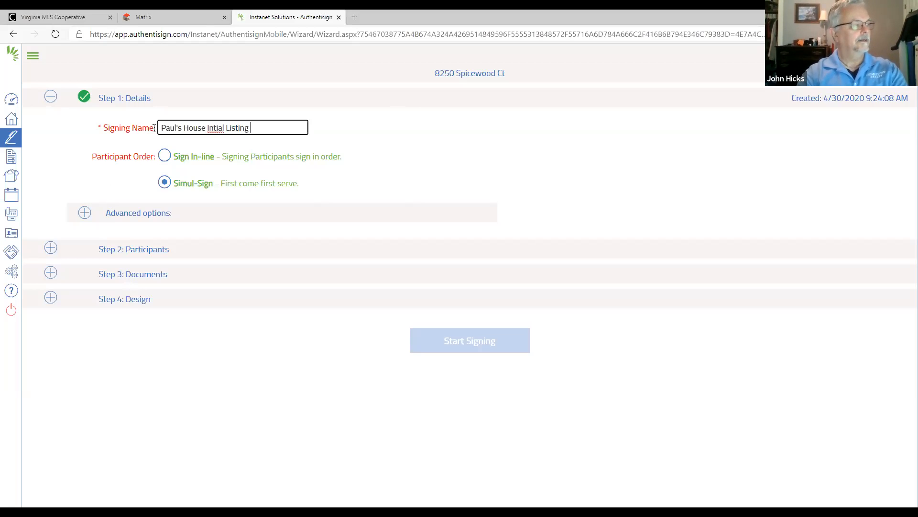
{"action": "type", "text": " Agree"}
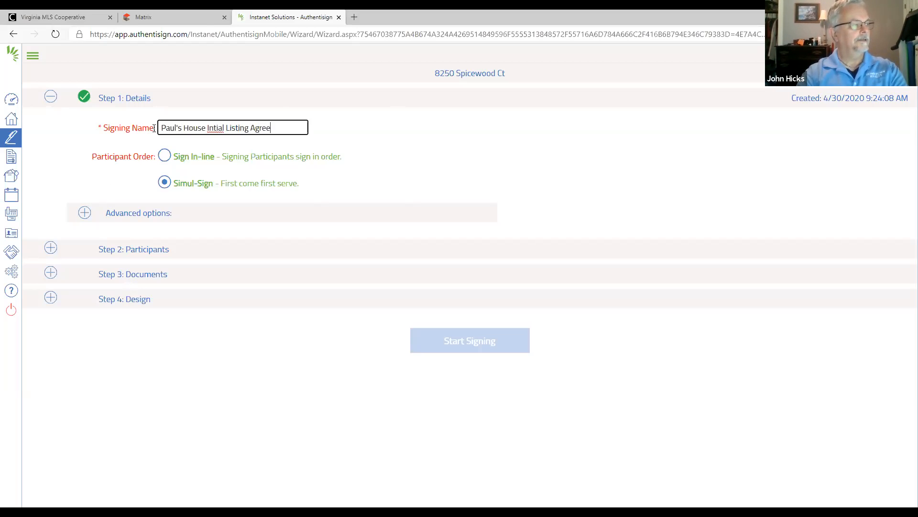
{"action": "type", "text": "ment"}
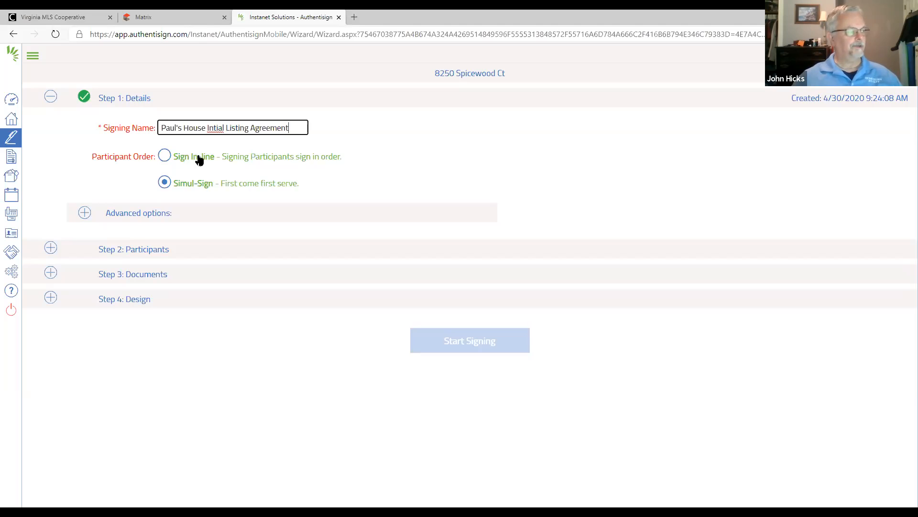
{"action": "left_click", "coordinate": [164, 156]}
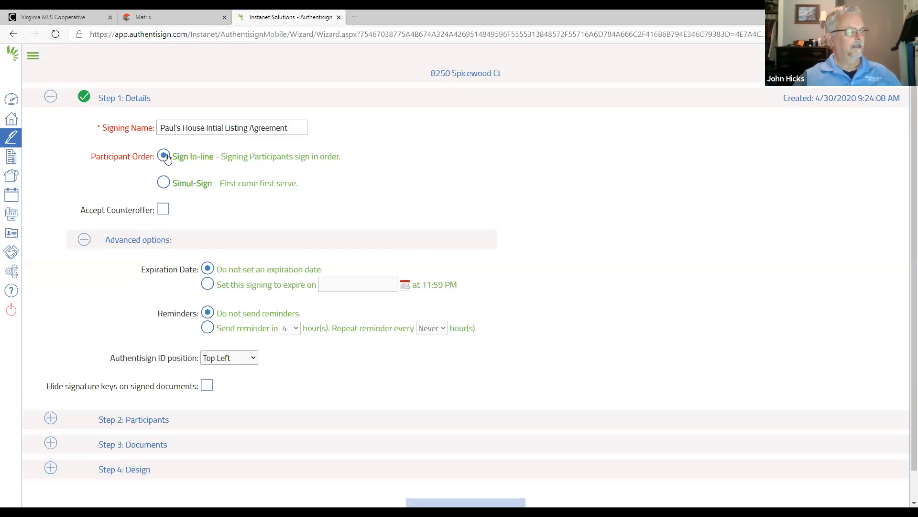
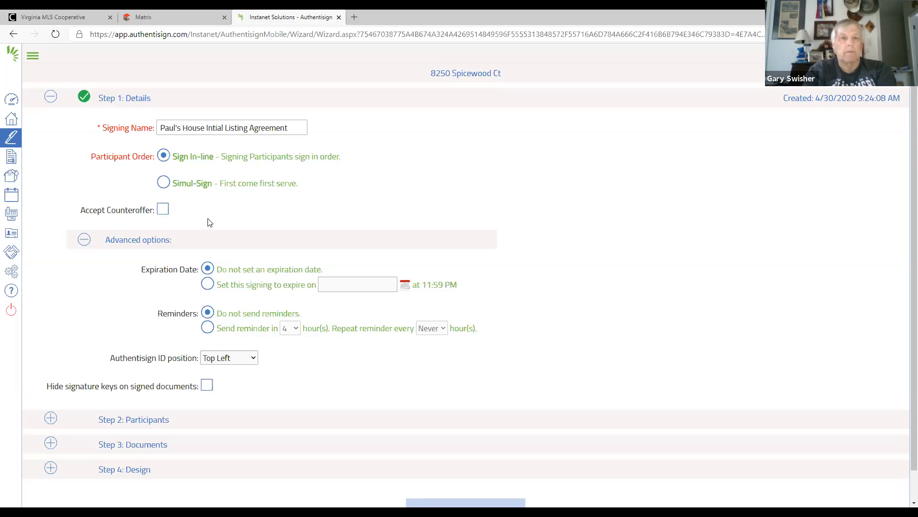
- Change the signing's participant order to Simul-Sign and collapse the details section
{"action": "left_click", "coordinate": [163, 182]}
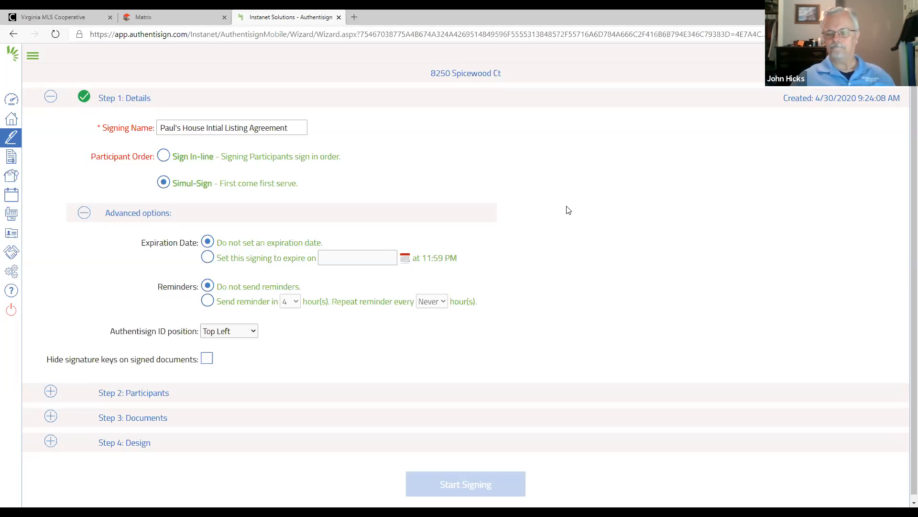
{"action": "left_click", "coordinate": [50, 98]}
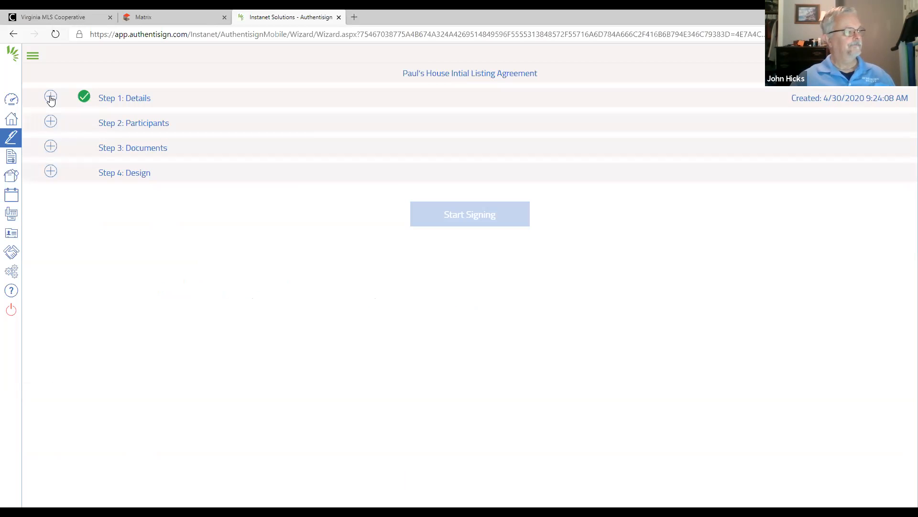
- Add yourself as a Remote Signer saved to contacts, and save the system layout mappings with every role set to Ignore
{"action": "left_click", "coordinate": [50, 122]}
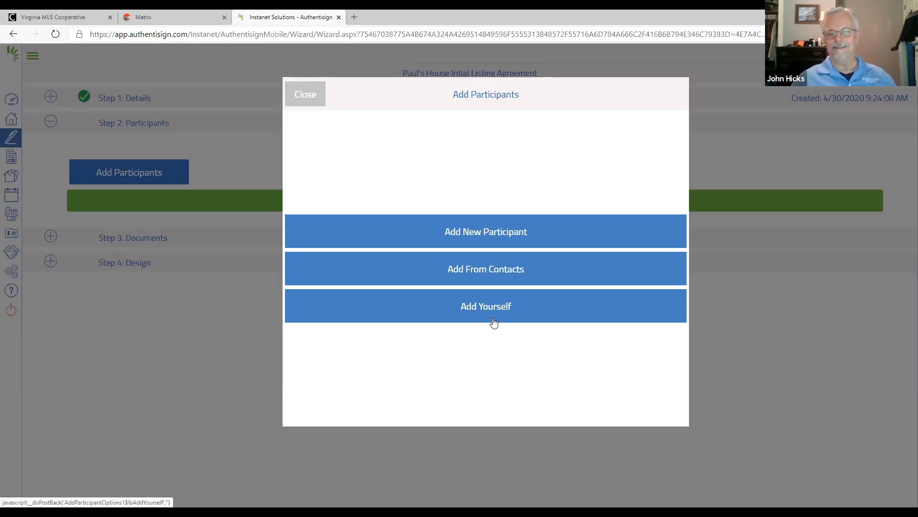
{"action": "left_click", "coordinate": [481, 309]}
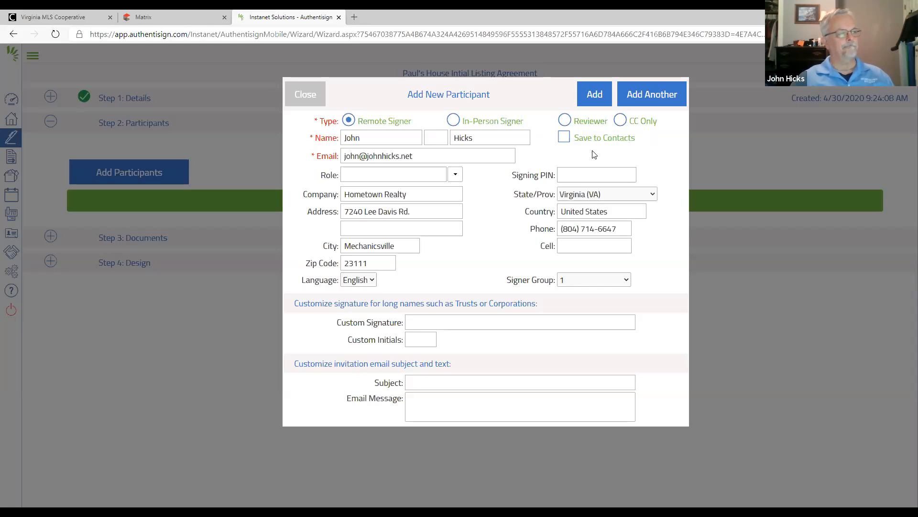
{"action": "left_click", "coordinate": [564, 139]}
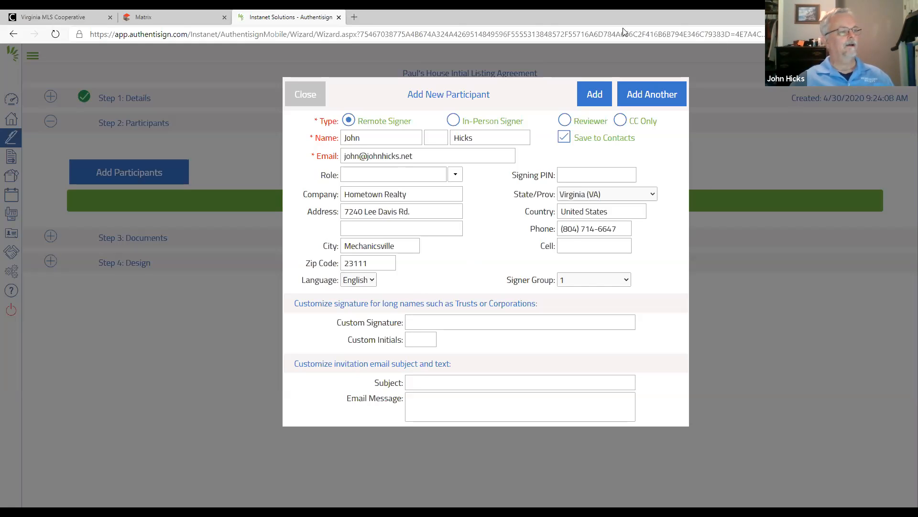
{"action": "left_click", "coordinate": [592, 93]}
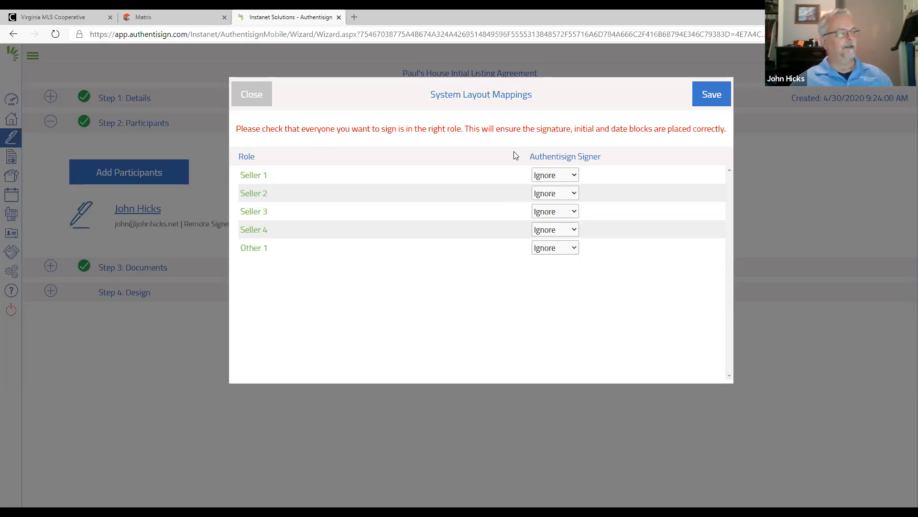
{"action": "left_click", "coordinate": [710, 96]}
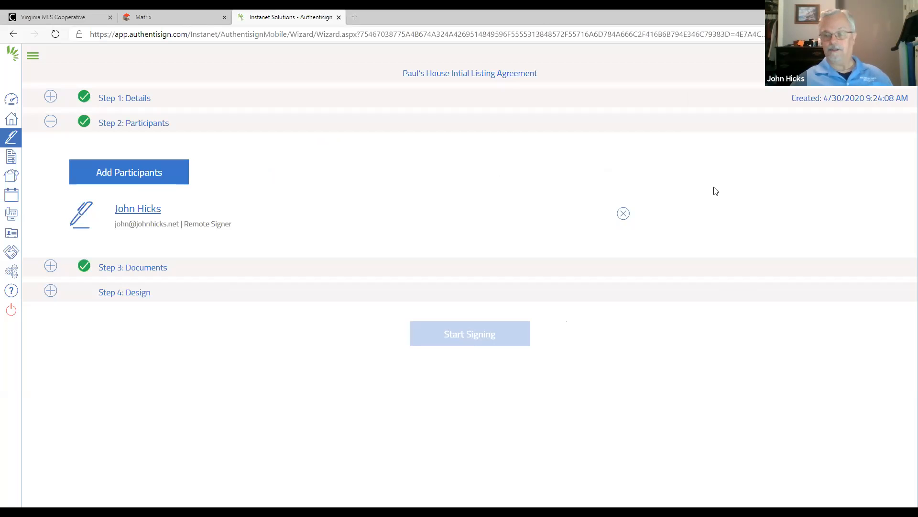
- Start a new signing participant and enter the seller's first and last name
{"action": "left_click", "coordinate": [124, 173]}
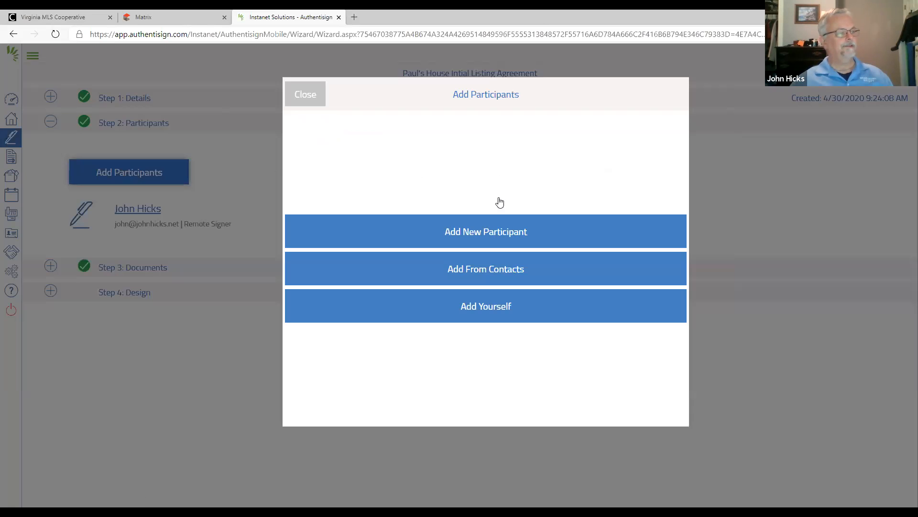
{"action": "left_click", "coordinate": [493, 236]}
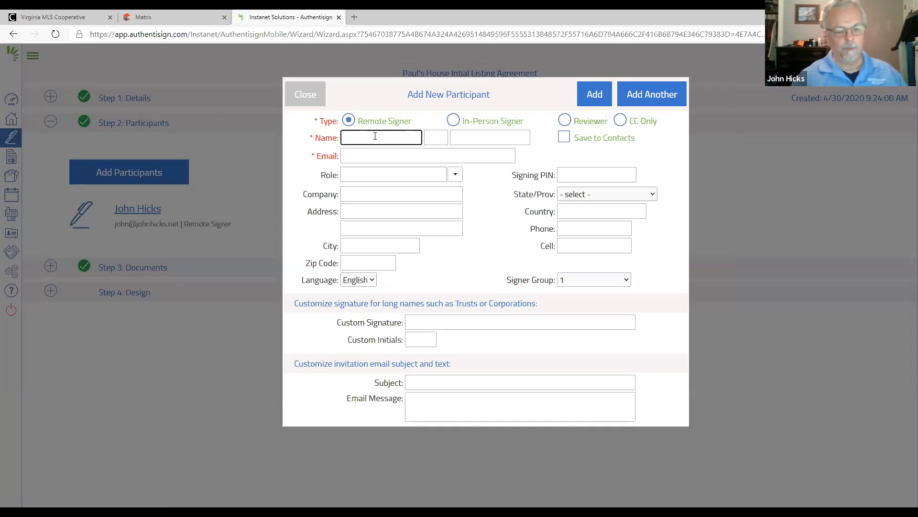
{"action": "type", "text": "Paul"}
{"action": "key", "text": "Tab"}
{"action": "key", "text": "Tab"}
{"action": "type", "text": "McCartney"}
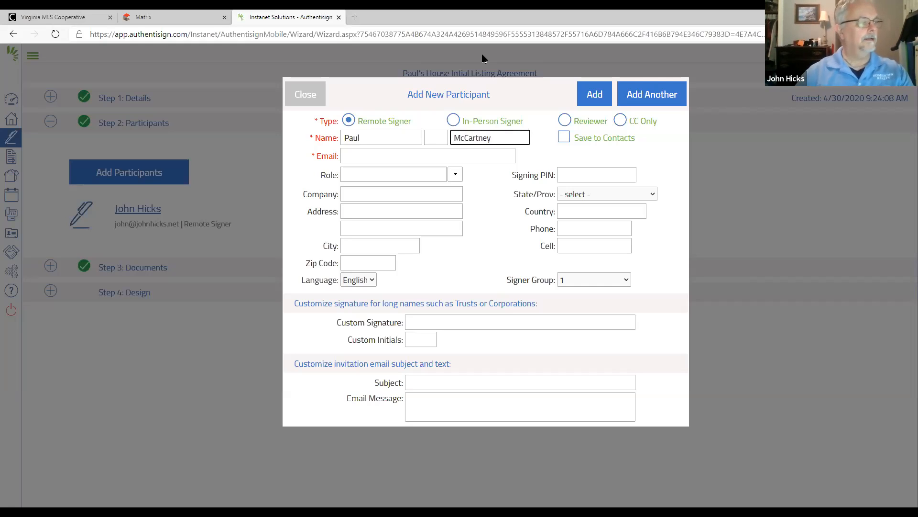
- Enter the seller's e-mail address and enable saving the new participant to contacts
{"action": "left_click", "coordinate": [352, 153]}
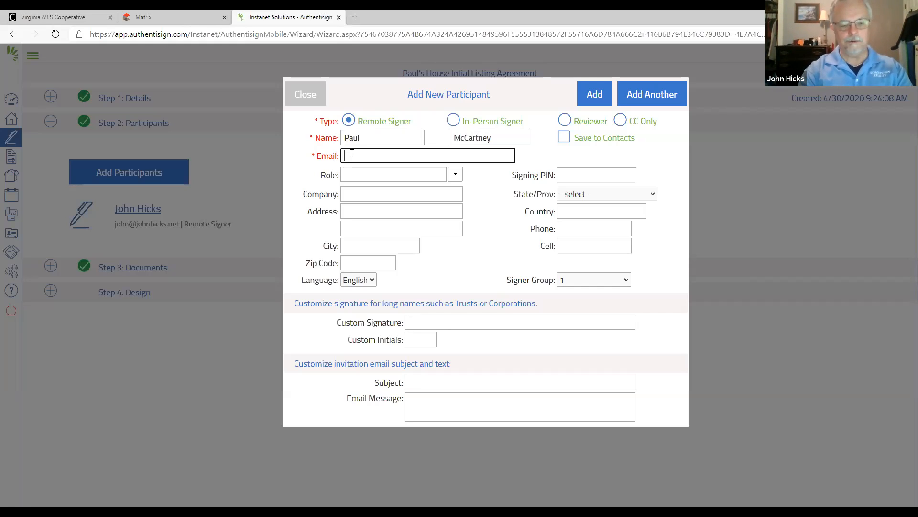
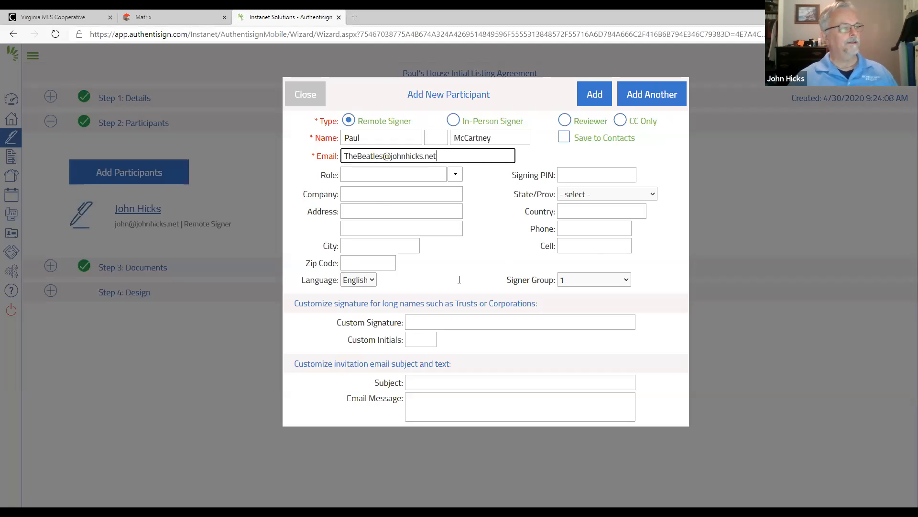
{"action": "left_click", "coordinate": [563, 138]}
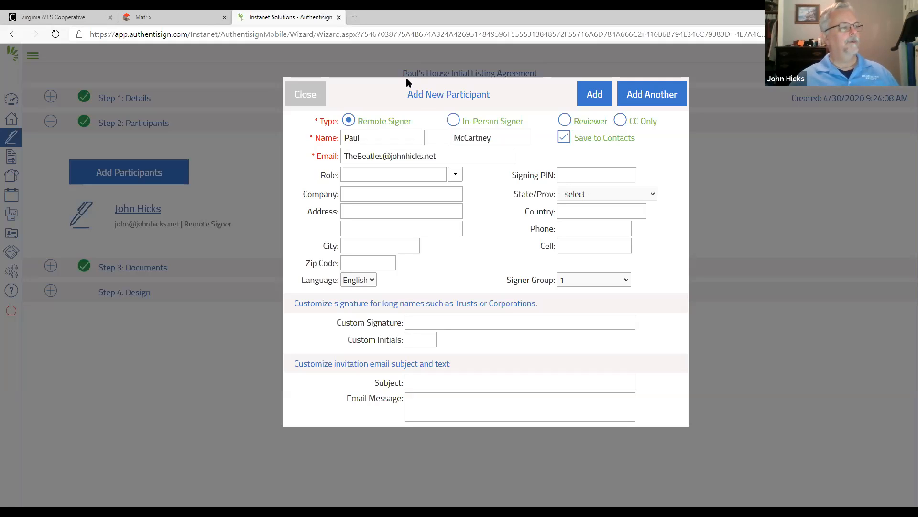
- Set the seller's participant type to In-Person Signer and enter the signing host PIN
{"action": "left_click", "coordinate": [454, 123]}
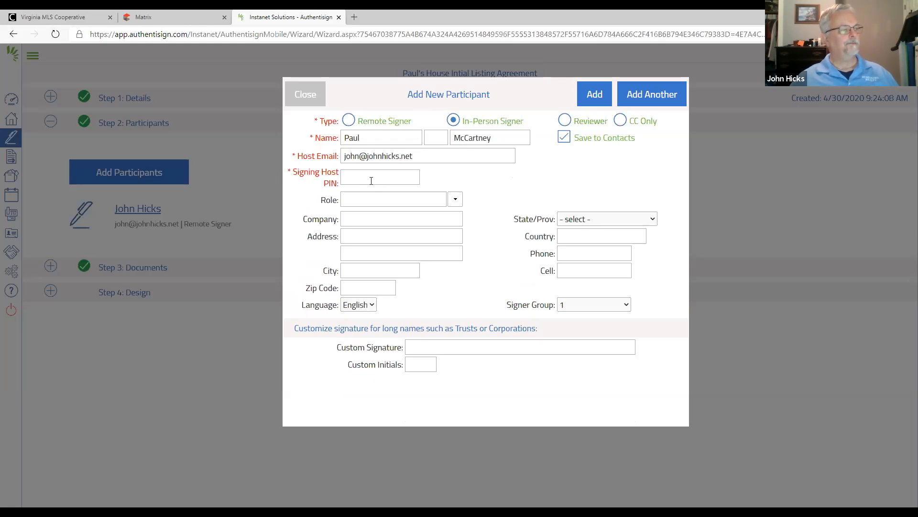
{"action": "left_click", "coordinate": [349, 123]}
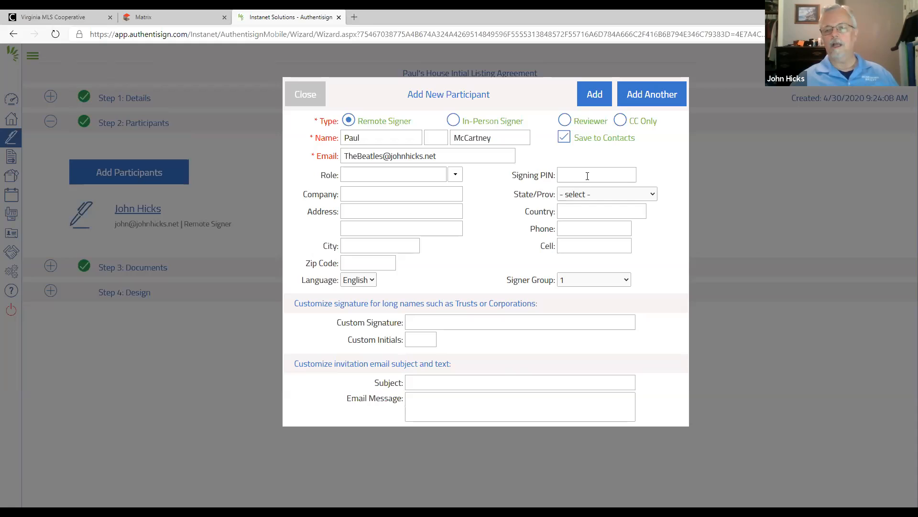
{"action": "left_click", "coordinate": [455, 121]}
{"action": "left_click", "coordinate": [364, 177]}
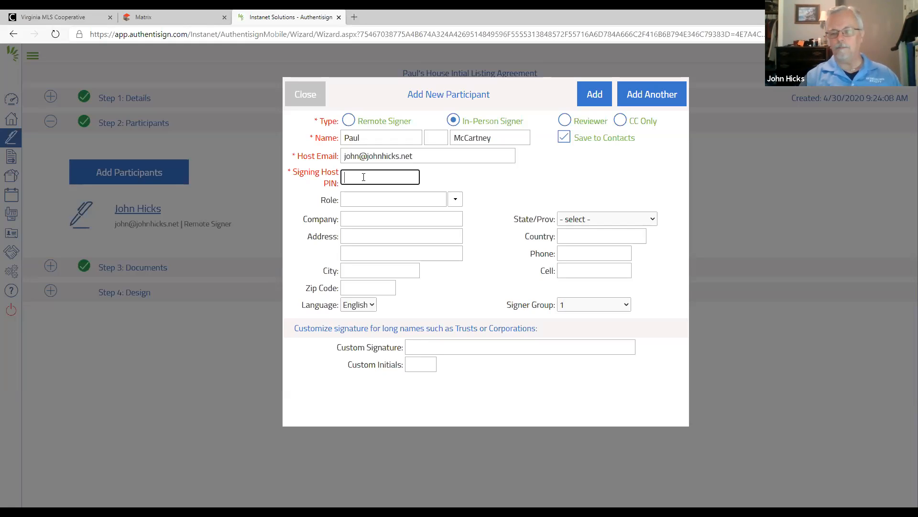
{"action": "type", "text": "1234"}
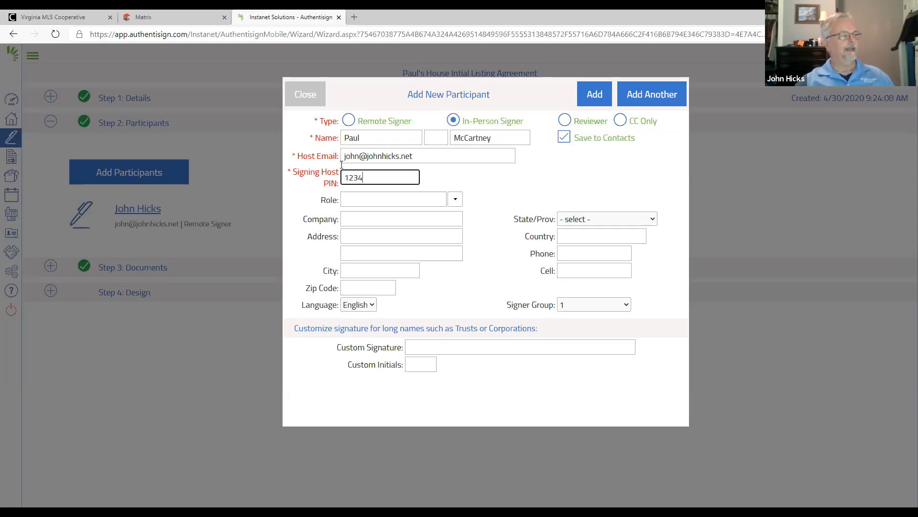
- Assign the Seller role to the in-person signer and add the participant to the signing
{"action": "left_click", "coordinate": [455, 200]}
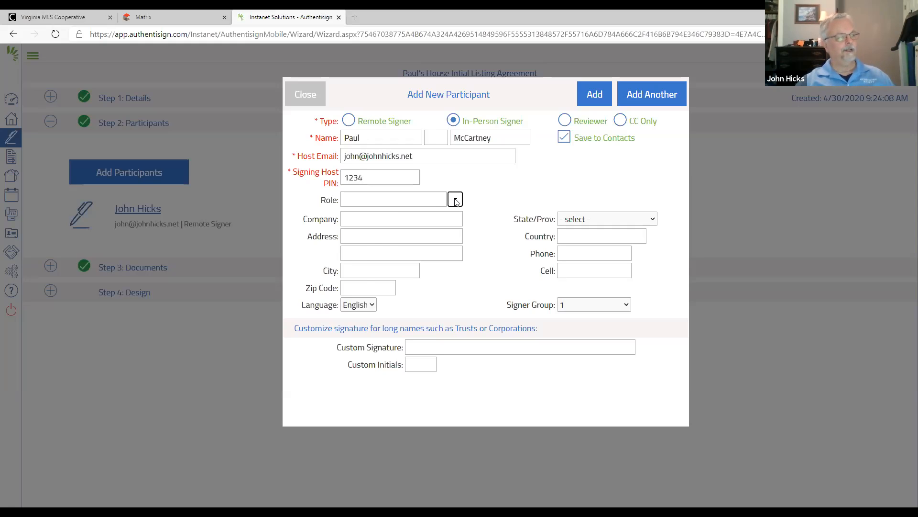
{"action": "left_click_drag", "start_coordinate": [480, 238], "coordinate": [481, 267]}
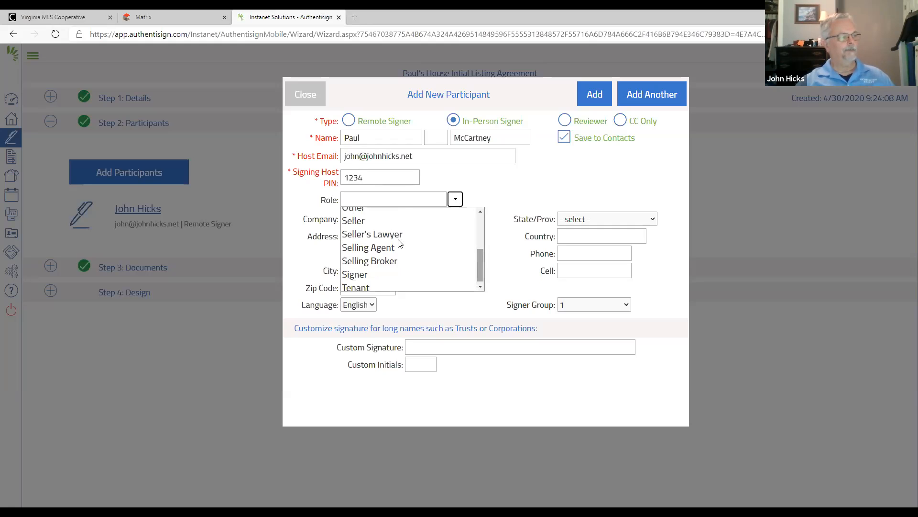
{"action": "left_click", "coordinate": [363, 220]}
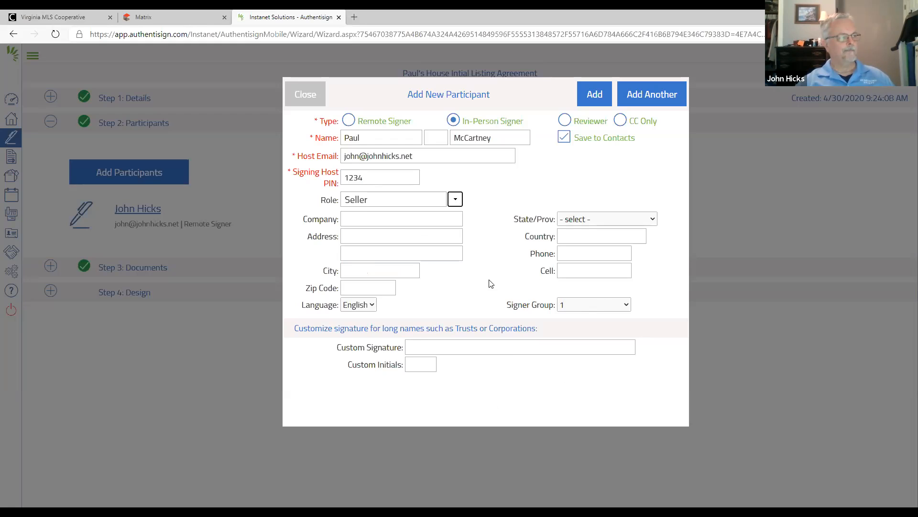
{"action": "left_click", "coordinate": [593, 94]}
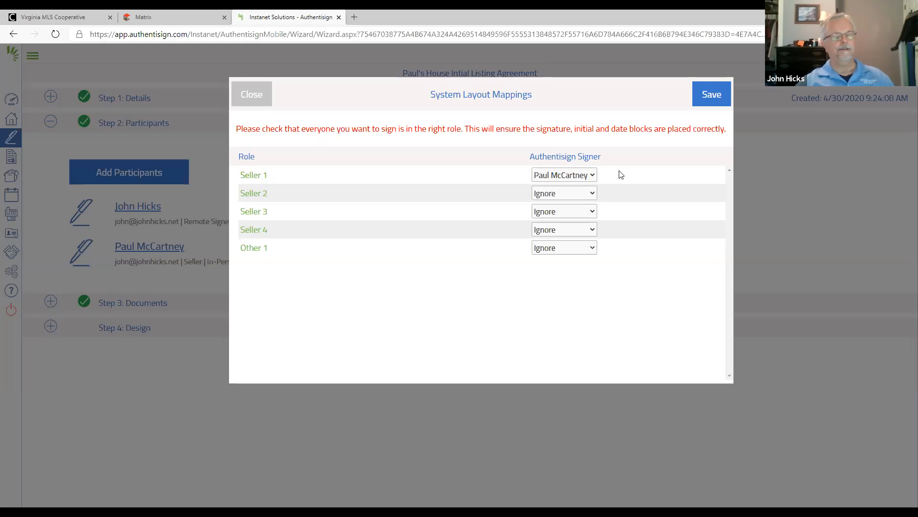
- Set the Seller 1 signer to Ignore in the system layout mappings and save them
{"action": "left_click", "coordinate": [587, 176]}
{"action": "left_click", "coordinate": [553, 190]}
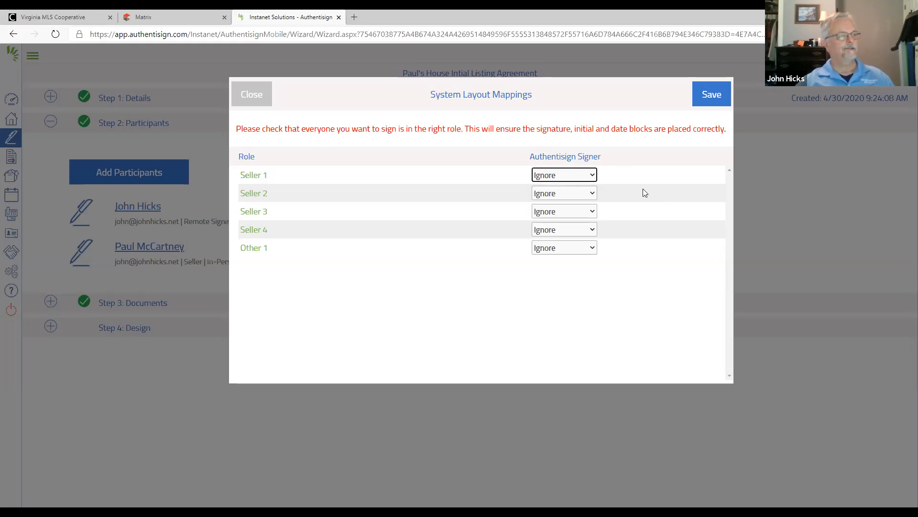
{"action": "left_click", "coordinate": [708, 95]}
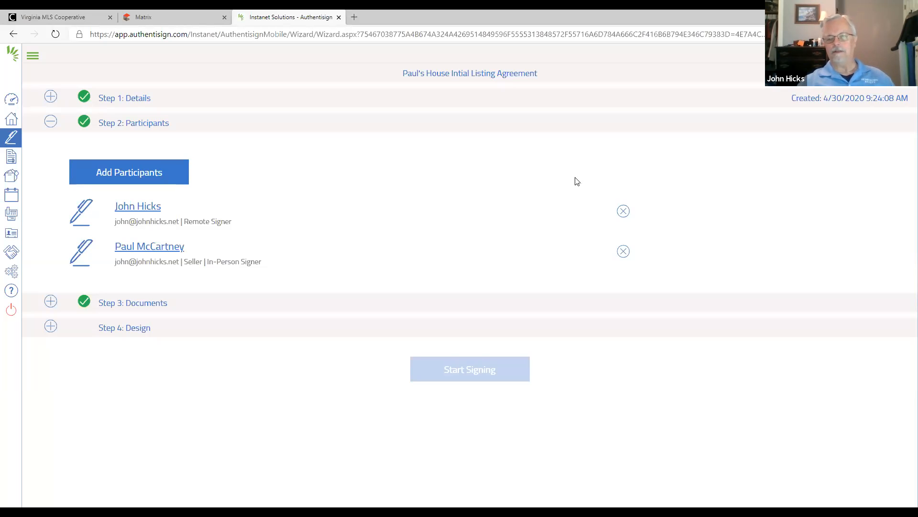
- Filter the contacts by the lawyer's first name and add the contact listed as Lawyer as a CC Only participant
{"action": "left_click", "coordinate": [130, 172]}
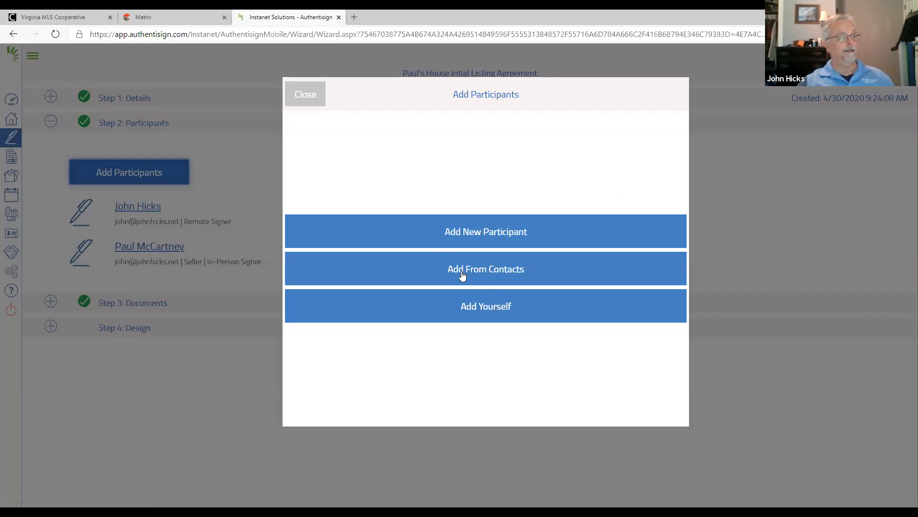
{"action": "left_click", "coordinate": [503, 274]}
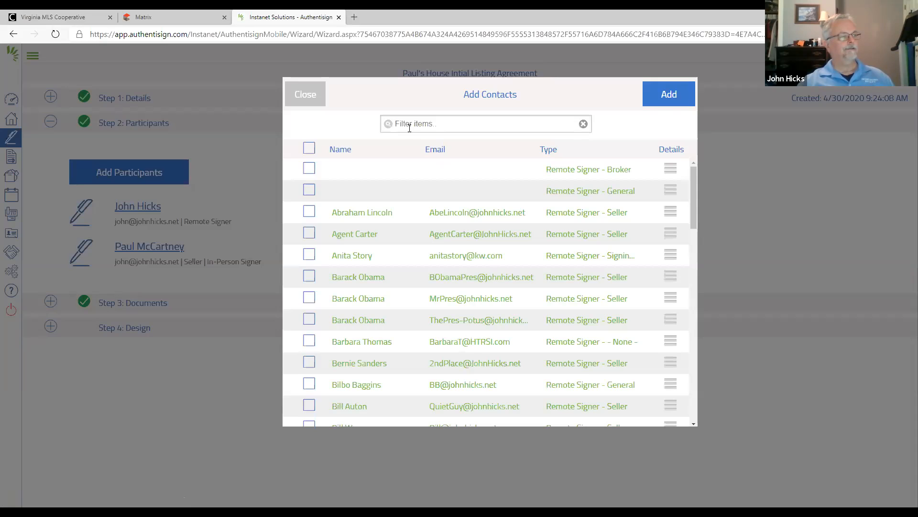
{"action": "left_click", "coordinate": [411, 126]}
{"action": "type", "text": "dewey"}
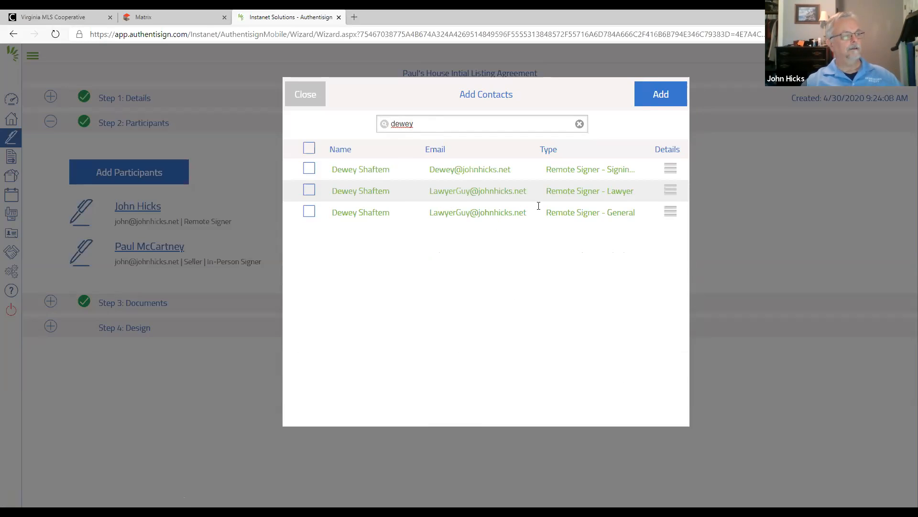
{"action": "left_click", "coordinate": [309, 190]}
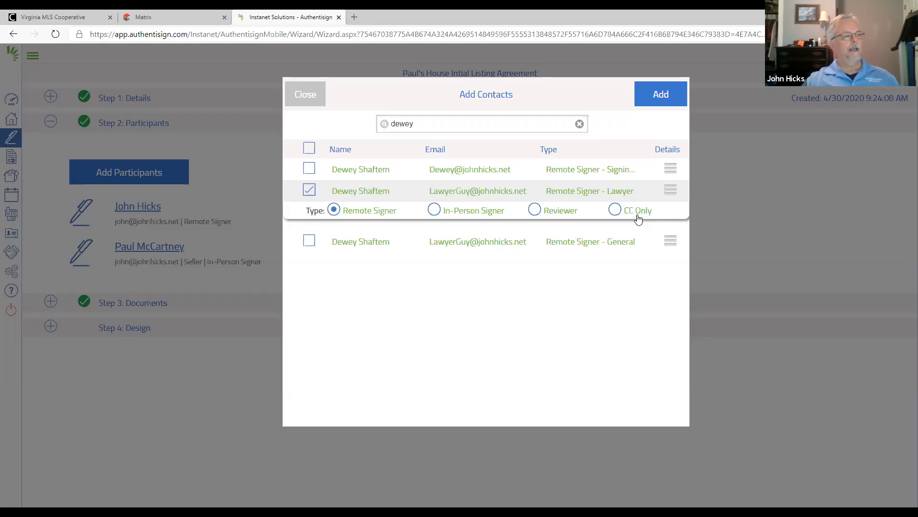
{"action": "left_click", "coordinate": [616, 211]}
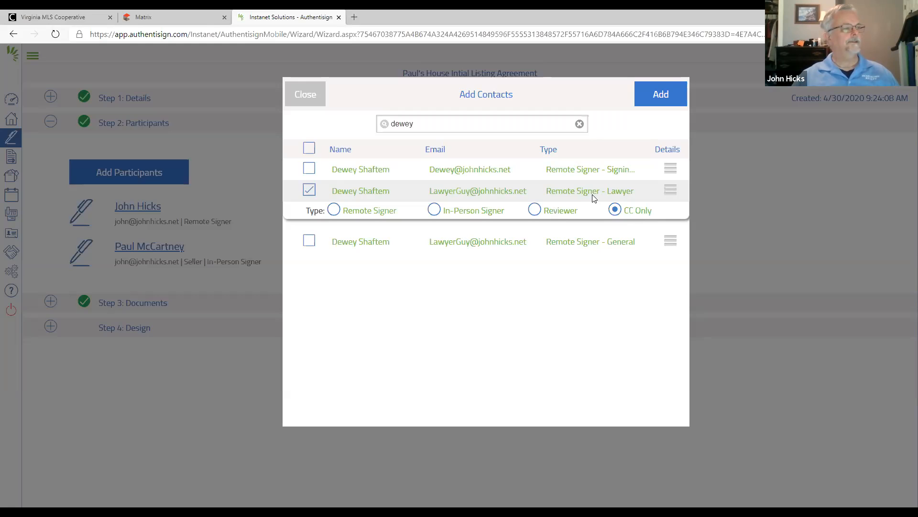
{"action": "left_click", "coordinate": [661, 94]}
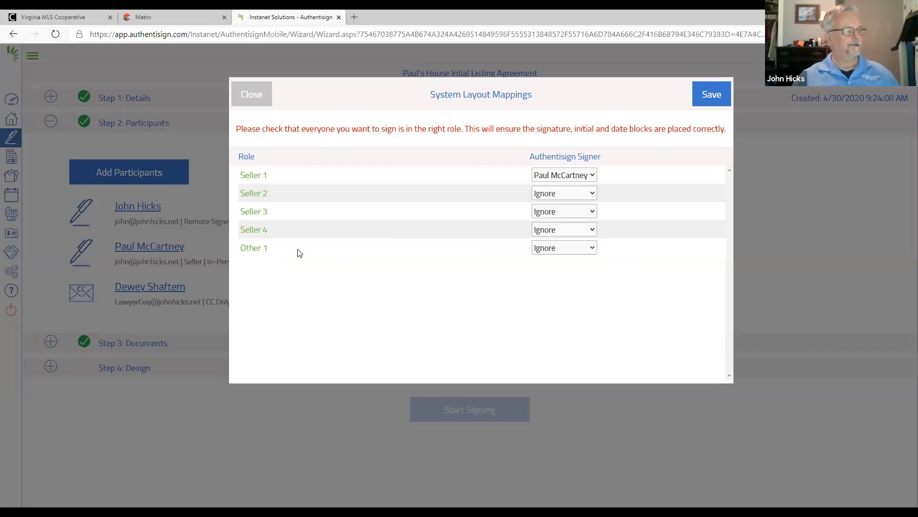
- Set Seller 1 back to Ignore in the system layout mappings, save them, and open the signing's documents section
{"action": "left_click", "coordinate": [592, 176]}
{"action": "left_click", "coordinate": [562, 190]}
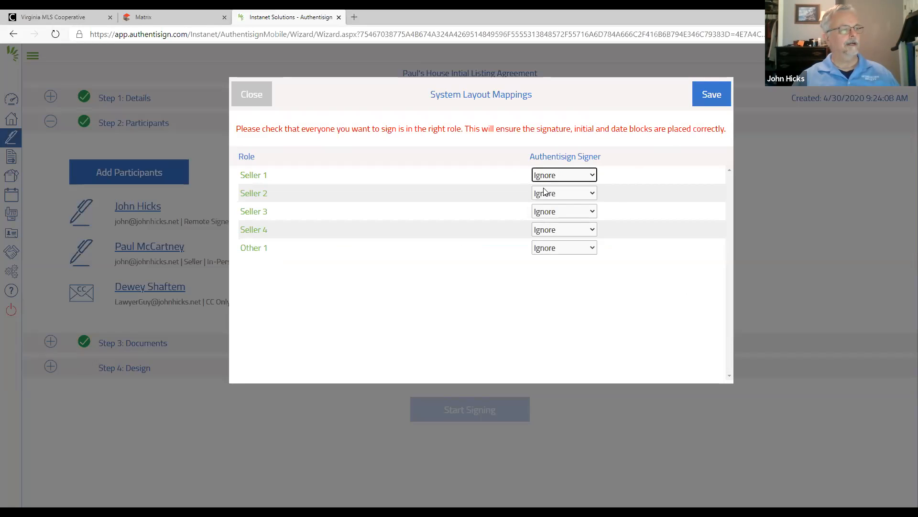
{"action": "left_click", "coordinate": [713, 94]}
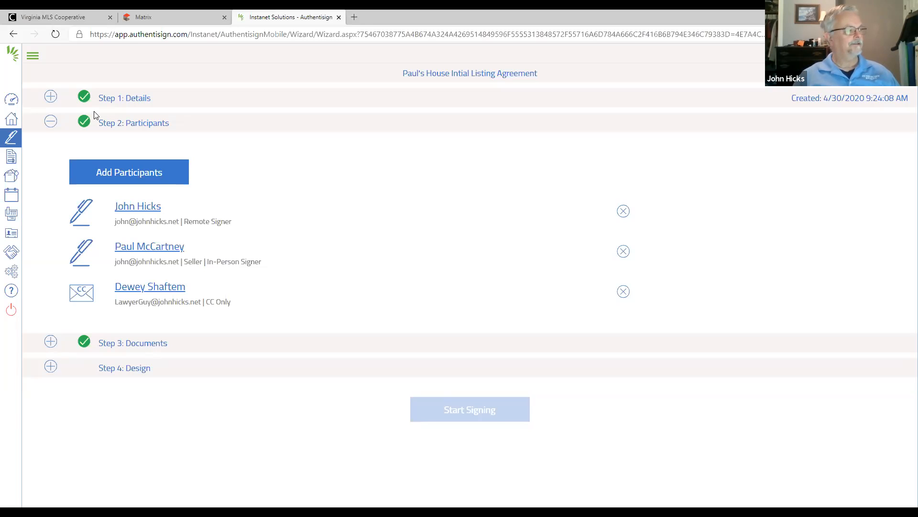
{"action": "left_click", "coordinate": [51, 341]}
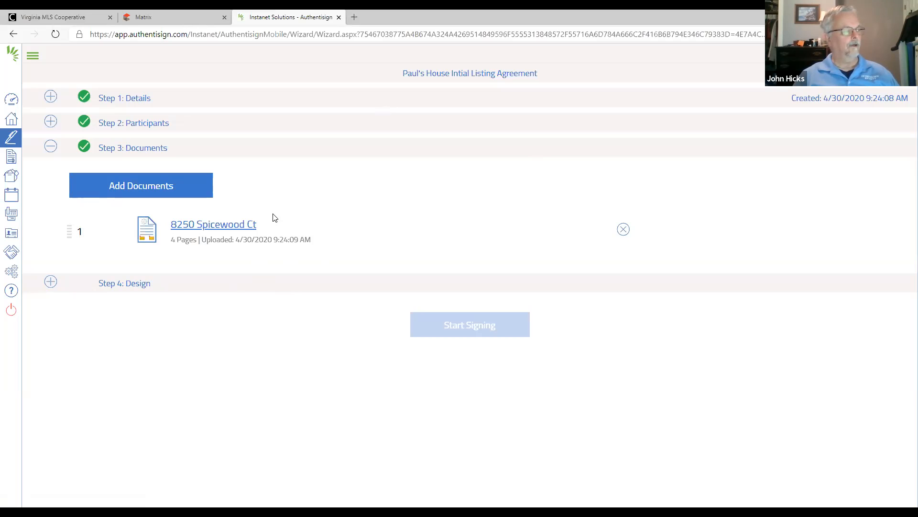
- Browse the Individual Forms folders available for adding documents to the signing
{"action": "left_click", "coordinate": [135, 185]}
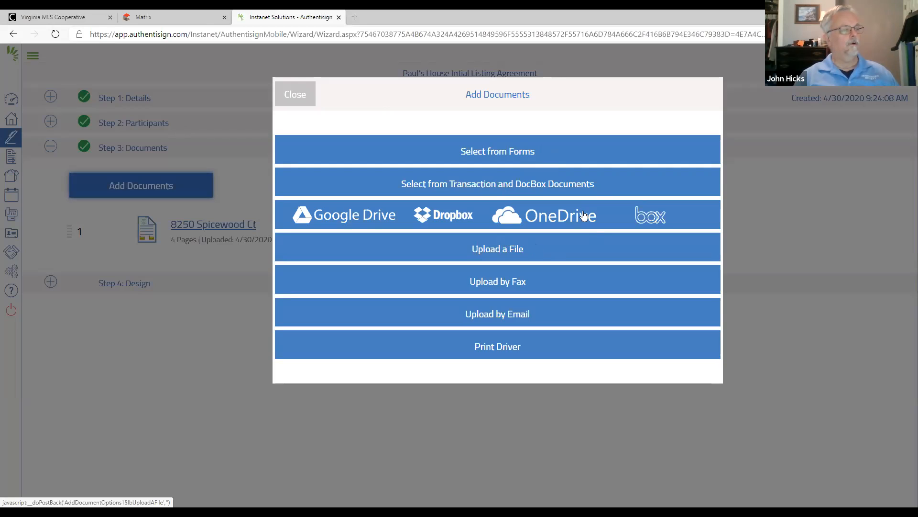
{"action": "left_click", "coordinate": [491, 155]}
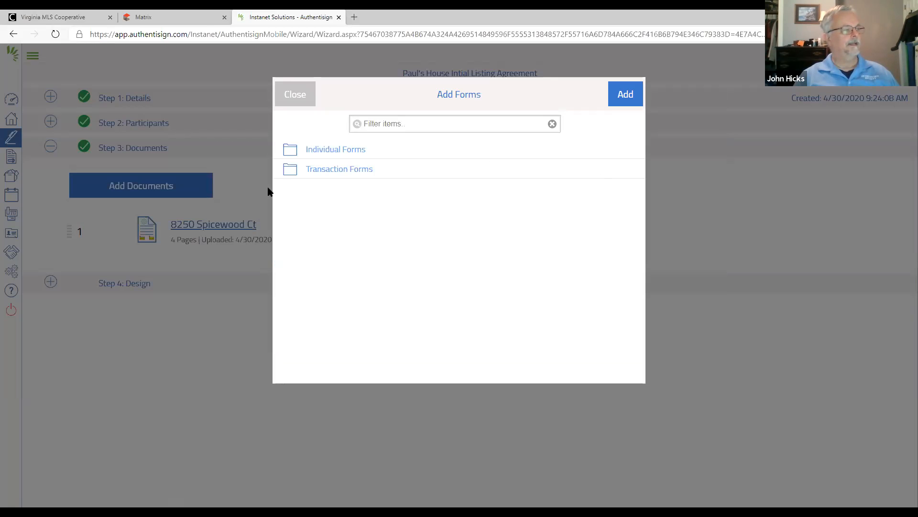
{"action": "left_click", "coordinate": [319, 150]}
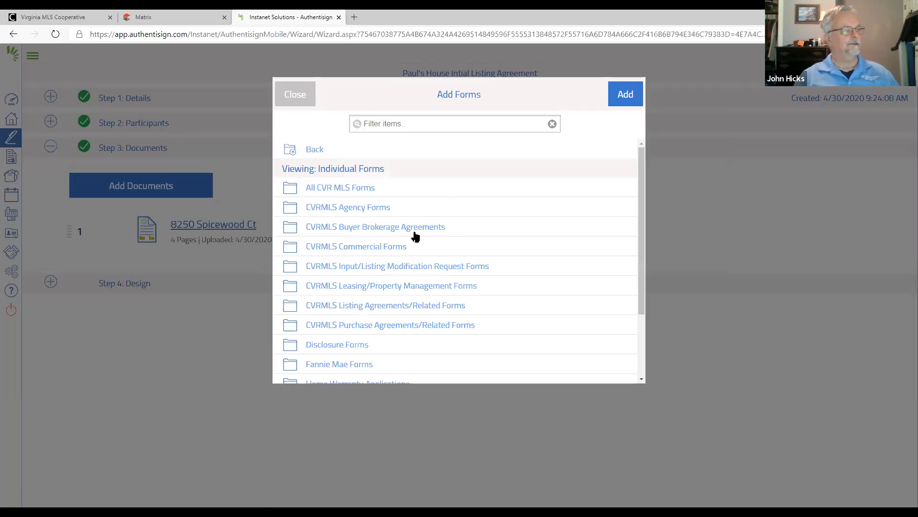
{"action": "scroll", "coordinate": [414, 236], "scroll_direction": "down", "scroll_amount": 3}
{"action": "scroll", "coordinate": [414, 236], "scroll_direction": "up", "scroll_amount": 3}
{"action": "scroll", "coordinate": [414, 236], "scroll_direction": "down", "scroll_amount": 1}
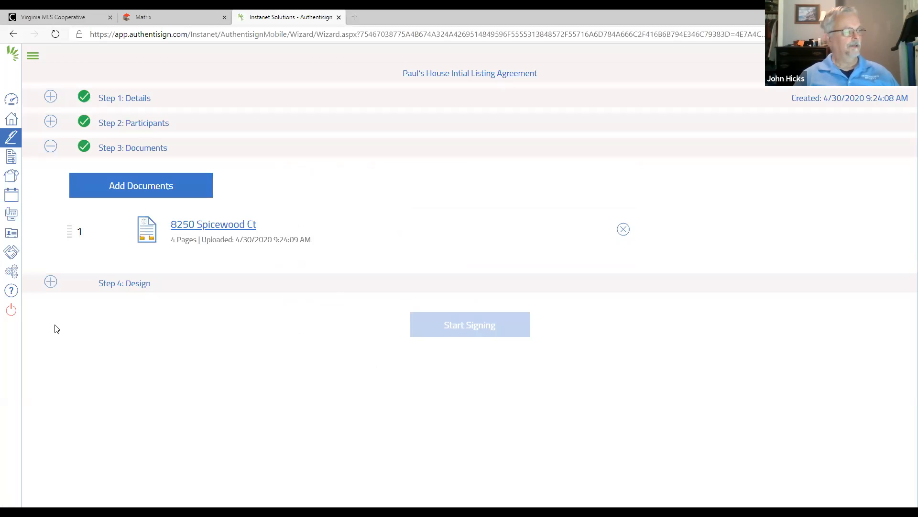
{"action": "left_click", "coordinate": [51, 283]}
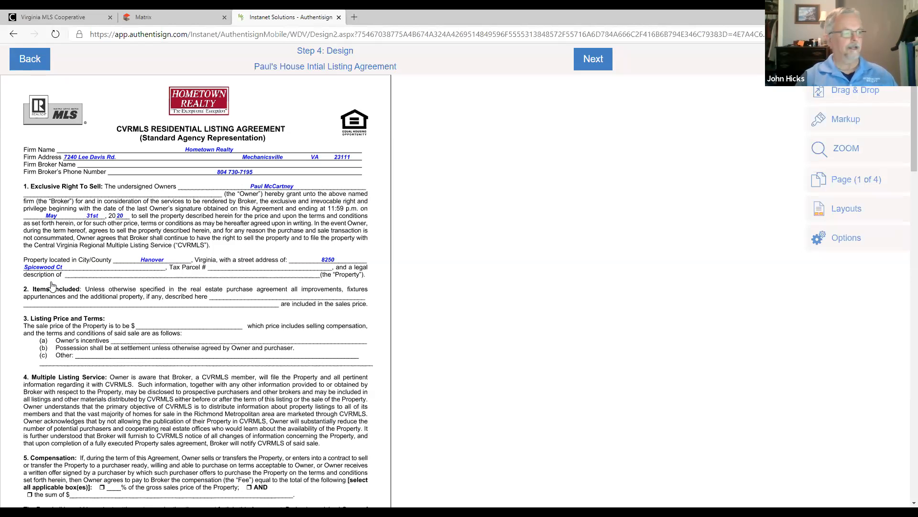
{"action": "left_click", "coordinate": [30, 60]}
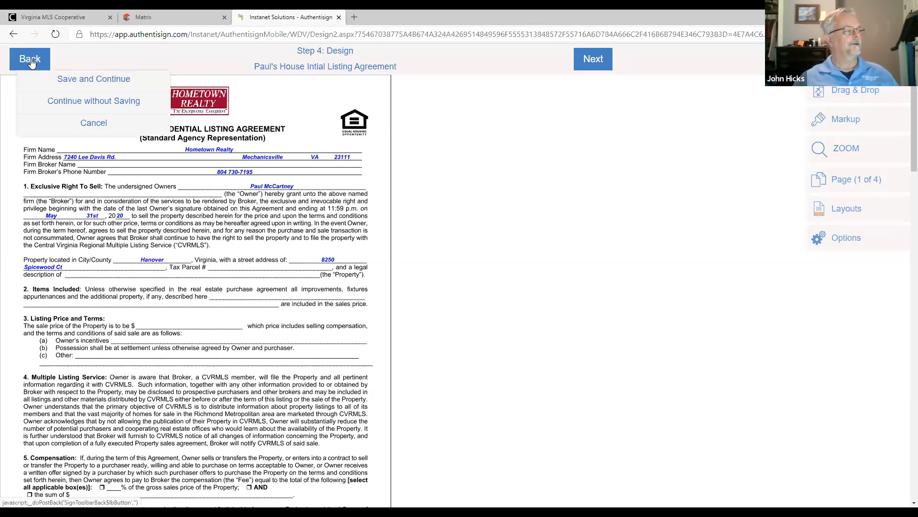
{"action": "left_click", "coordinate": [106, 84]}
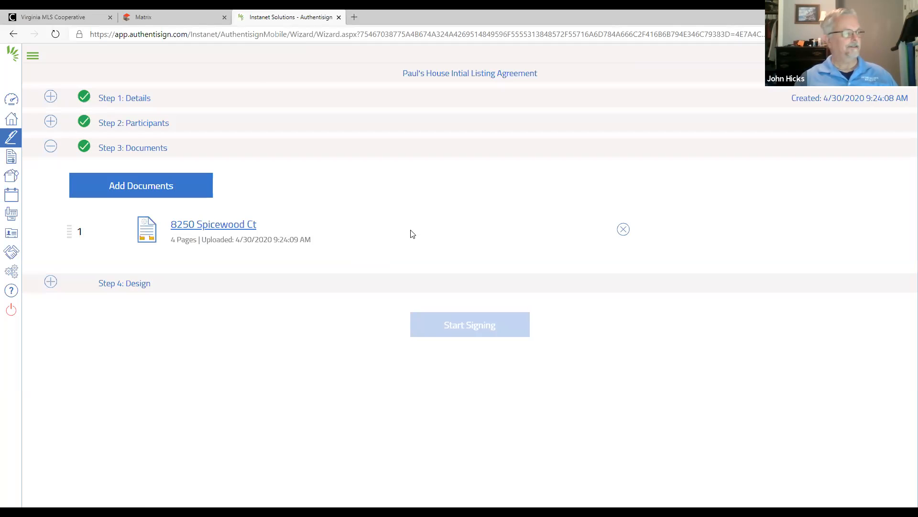
- Upload the Publication1 file from the Desktop folder to the signing's documents and delete it from the signing again
{"action": "left_click", "coordinate": [143, 190]}
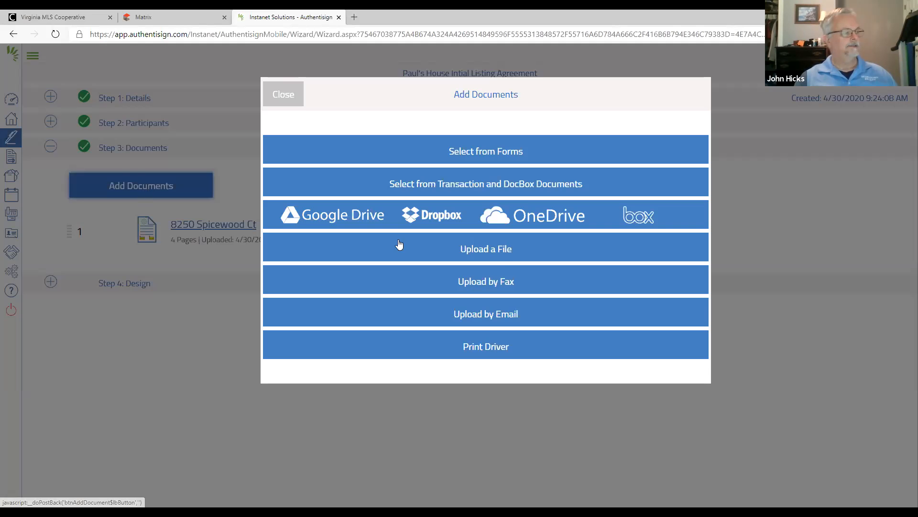
{"action": "left_click", "coordinate": [495, 250]}
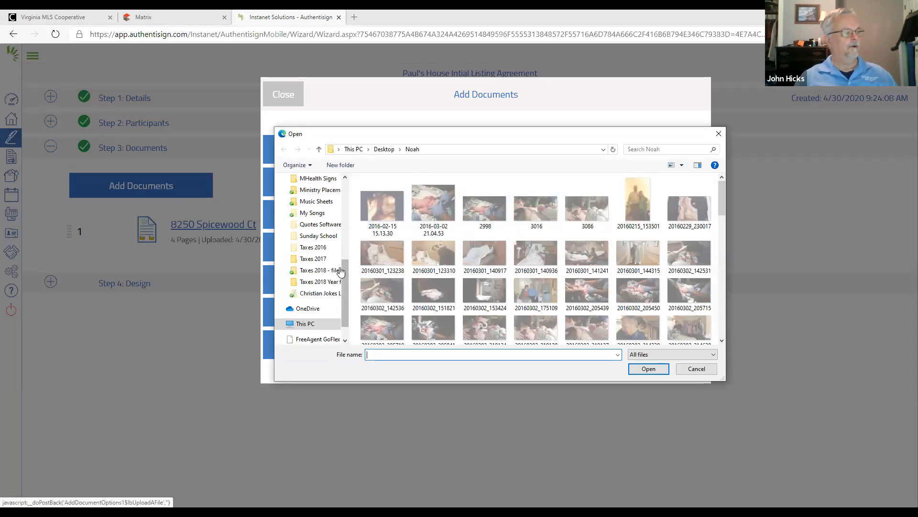
{"action": "scroll", "coordinate": [334, 239], "scroll_direction": "up", "scroll_amount": 6}
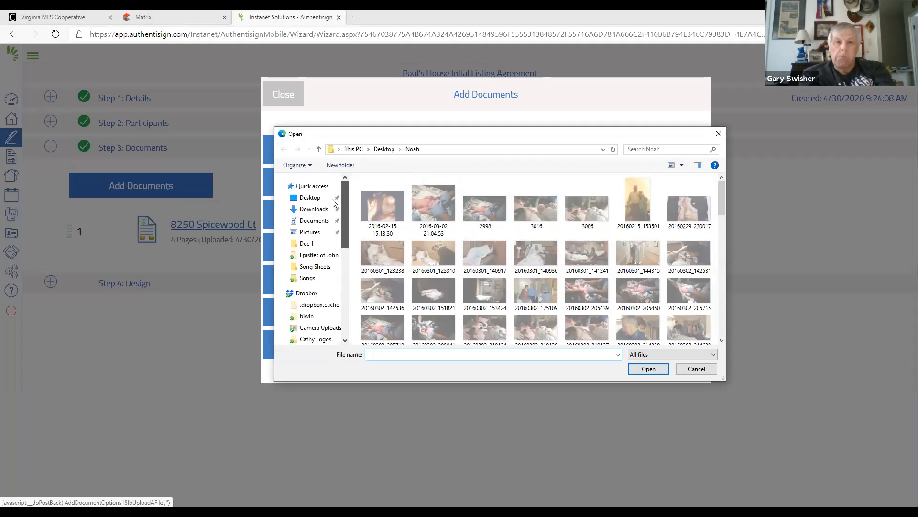
{"action": "left_click", "coordinate": [309, 198]}
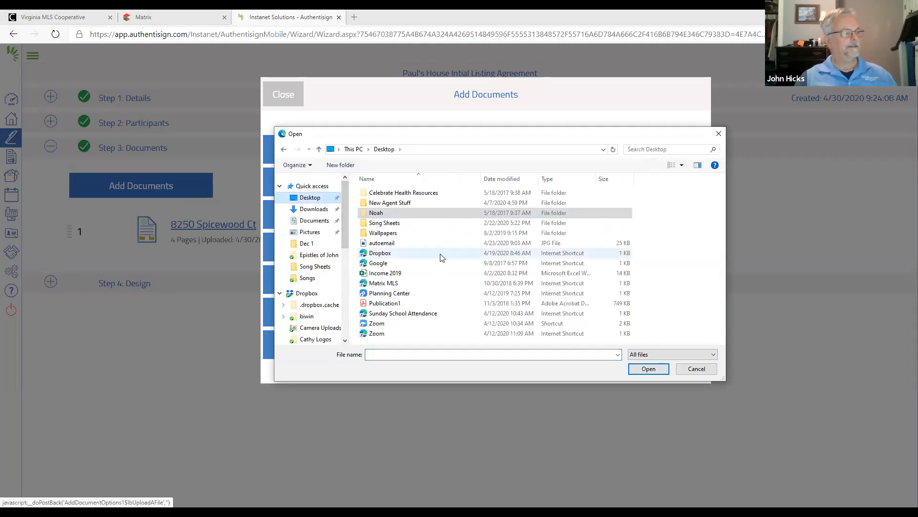
{"action": "left_click", "coordinate": [373, 274]}
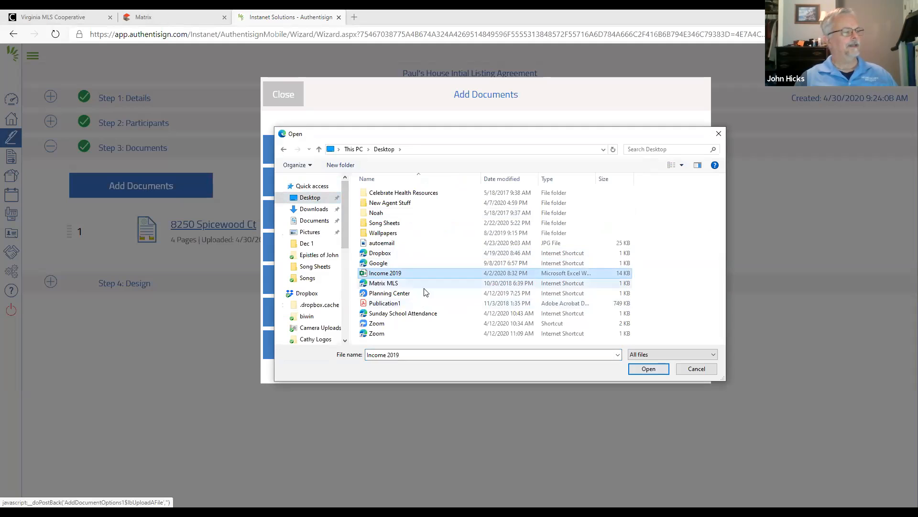
{"action": "left_click", "coordinate": [385, 303]}
{"action": "left_click", "coordinate": [648, 369]}
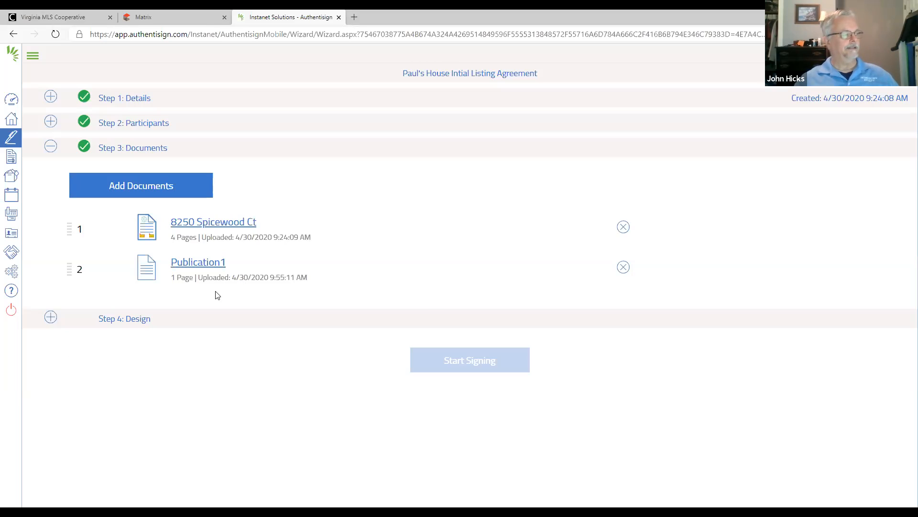
{"action": "left_click", "coordinate": [623, 267]}
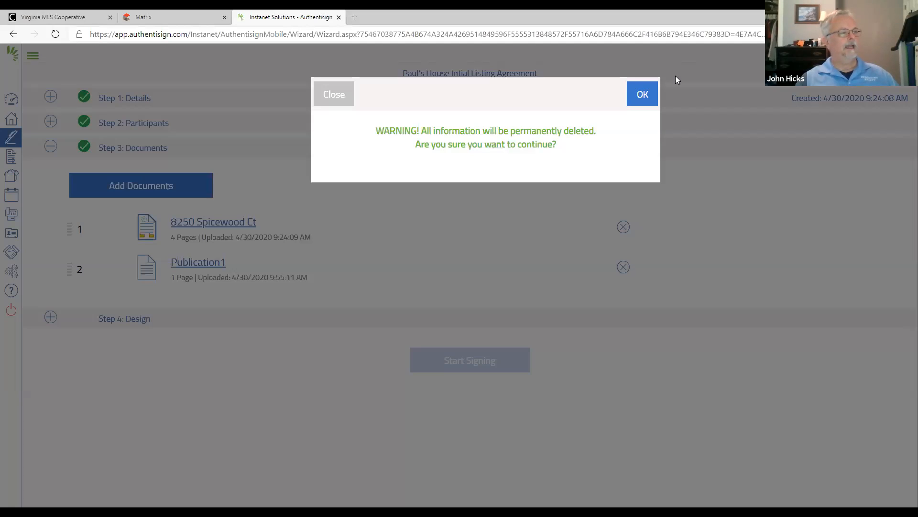
{"action": "left_click", "coordinate": [642, 93]}
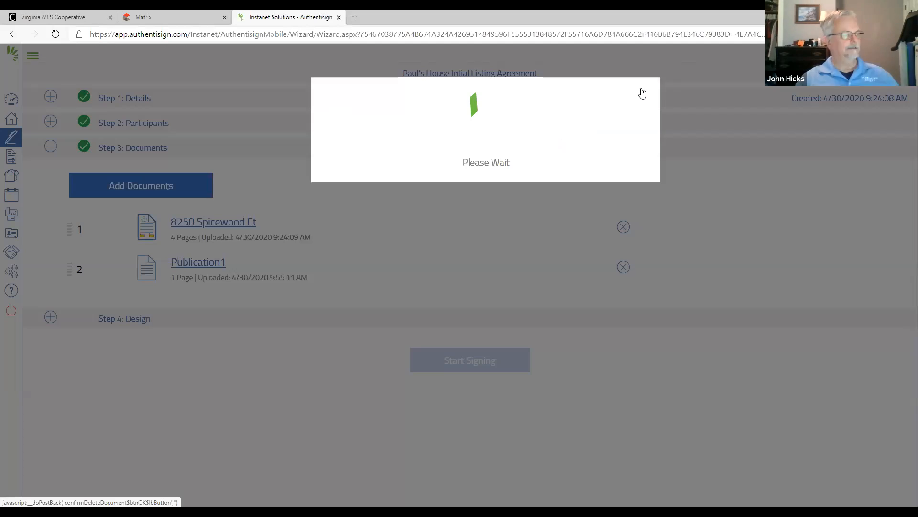
- Open the signing design and place a Sign Here field for the agent on the broker signature line of page 4
{"action": "left_click", "coordinate": [51, 282]}
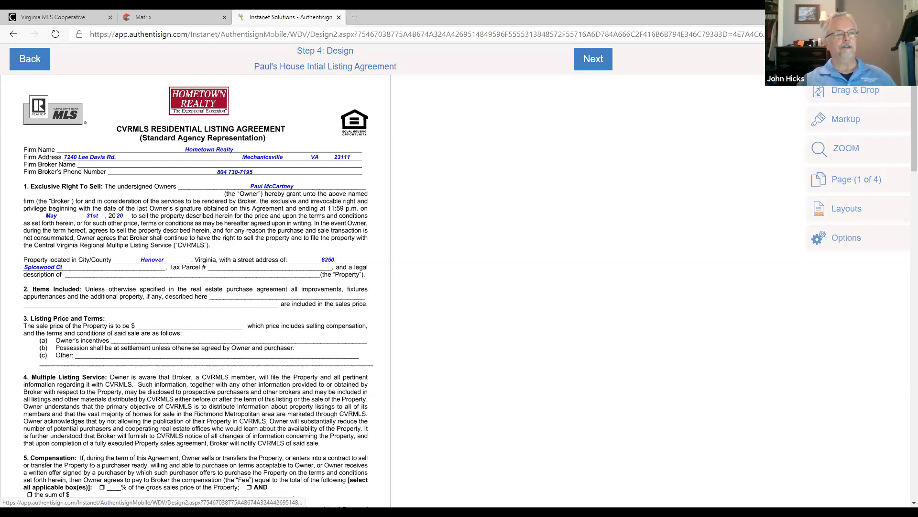
{"action": "left_click", "coordinate": [850, 82]}
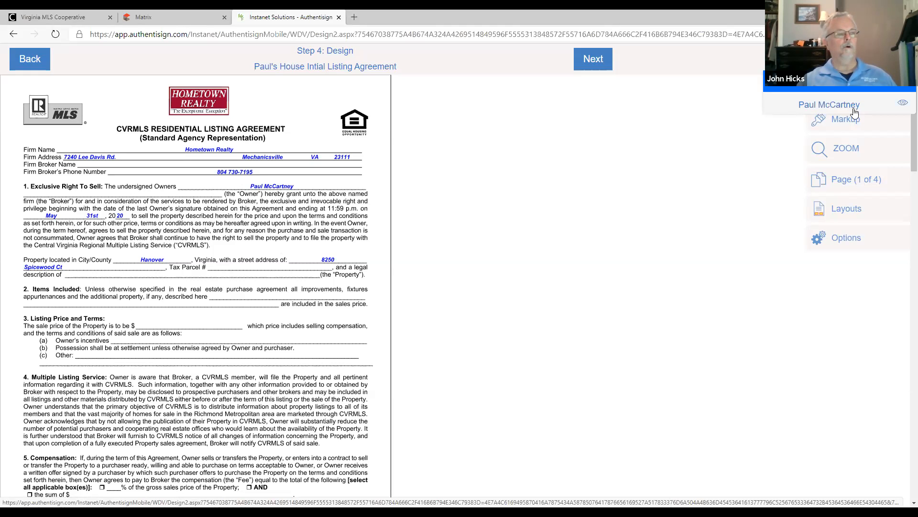
{"action": "left_click", "coordinate": [840, 78]}
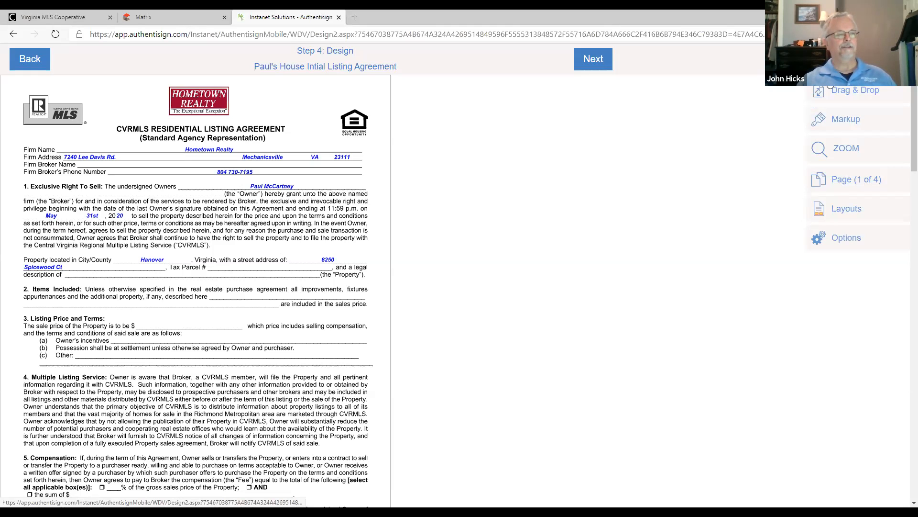
{"action": "left_click", "coordinate": [868, 95]}
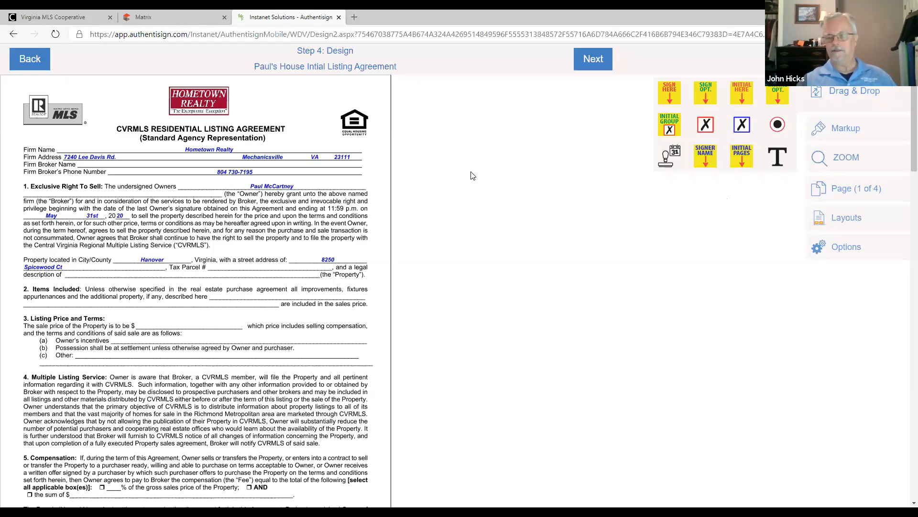
{"action": "scroll", "coordinate": [281, 192], "scroll_direction": "down", "scroll_amount": 8}
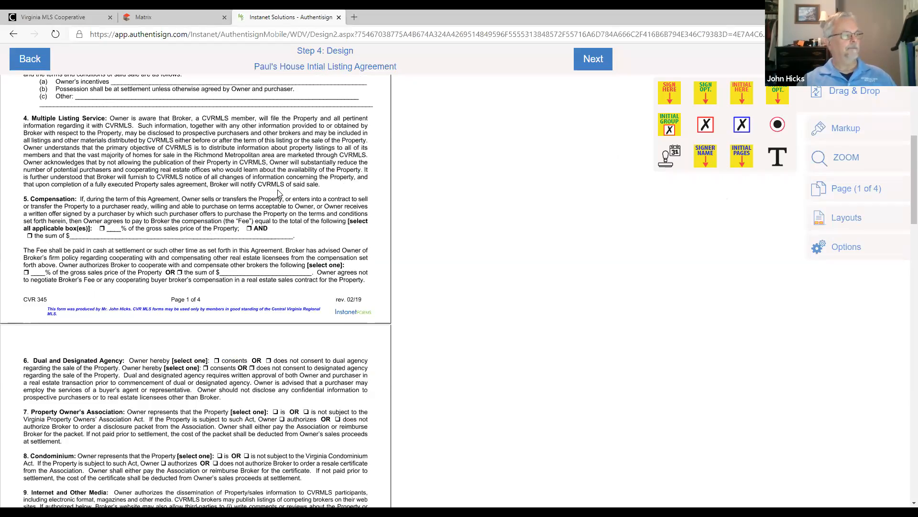
{"action": "scroll", "coordinate": [281, 192], "scroll_direction": "down", "scroll_amount": 20}
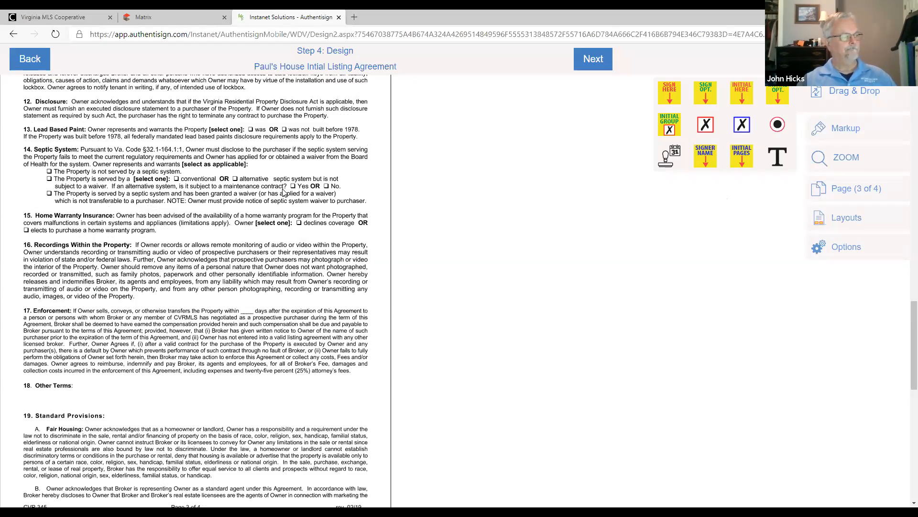
{"action": "scroll", "coordinate": [284, 192], "scroll_direction": "down", "scroll_amount": 1}
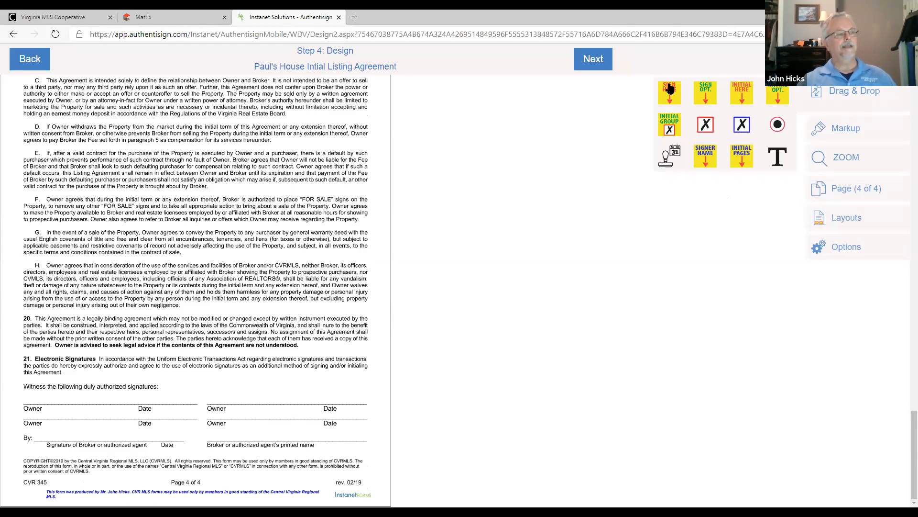
{"action": "mouse_move", "coordinate": [670, 89]}
{"action": "left_mouse_down"}
{"action": "mouse_move", "coordinate": [598, 158]}
{"action": "mouse_move", "coordinate": [163, 334]}
{"action": "mouse_move", "coordinate": [46, 367]}
{"action": "mouse_move", "coordinate": [49, 386]}
{"action": "left_mouse_up"}
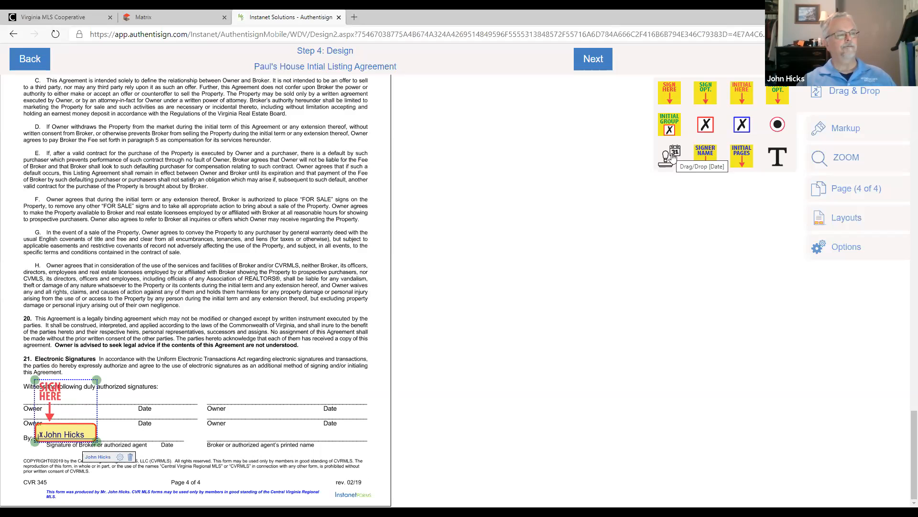
- Add a date stamp to the agent's signature field and place it on the broker's Date line
{"action": "right_click", "coordinate": [59, 431]}
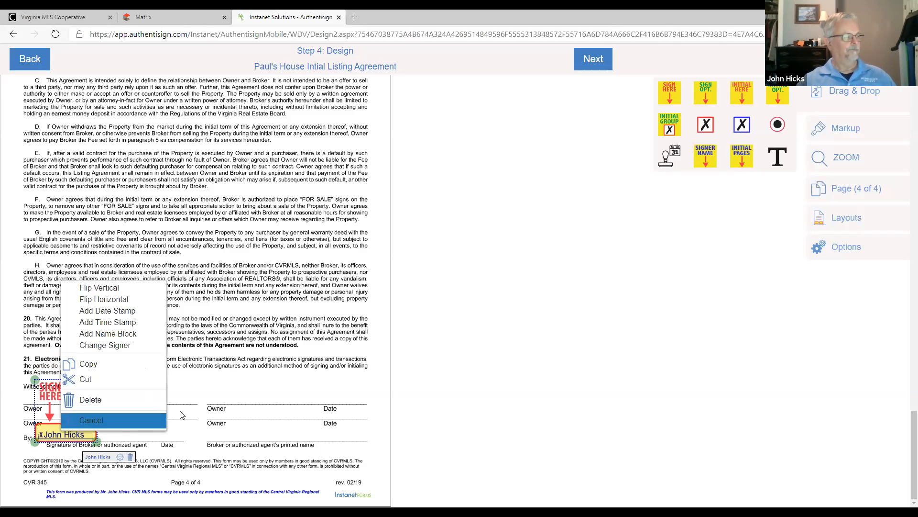
{"action": "left_click", "coordinate": [133, 311]}
{"action": "left_click_drag", "start_coordinate": [128, 437], "coordinate": [154, 438]}
{"action": "left_click", "coordinate": [153, 438]}
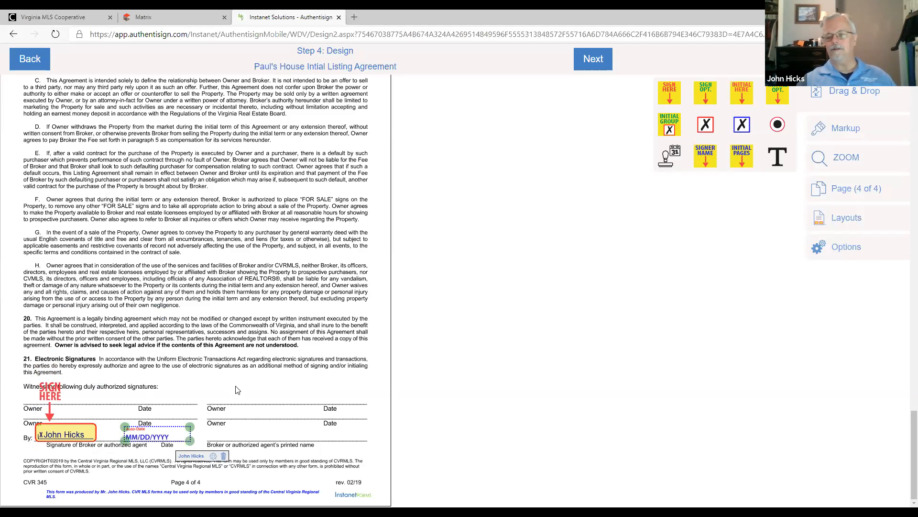
- Add a time stamp to the agent's signature field and position it directly beside the date stamp
{"action": "right_click", "coordinate": [65, 434]}
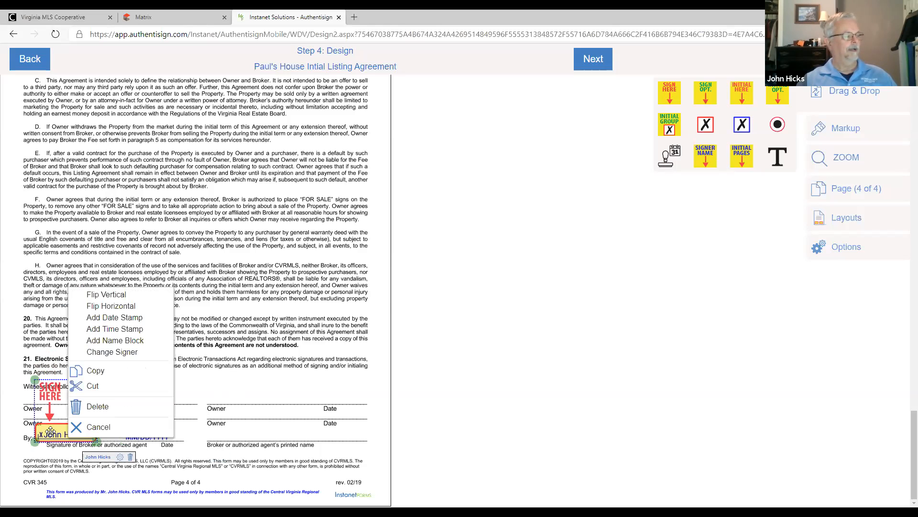
{"action": "left_click", "coordinate": [110, 329]}
{"action": "left_click_drag", "start_coordinate": [190, 442], "coordinate": [194, 438]}
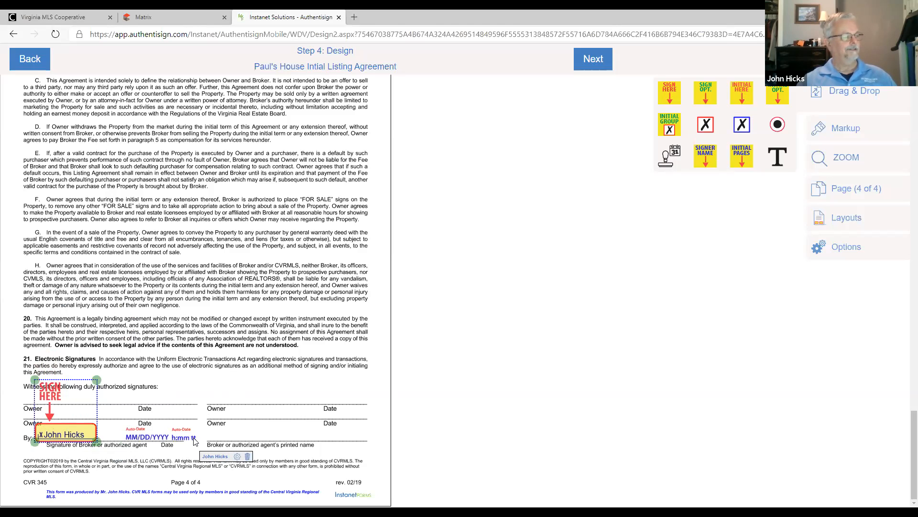
{"action": "left_click", "coordinate": [194, 441]}
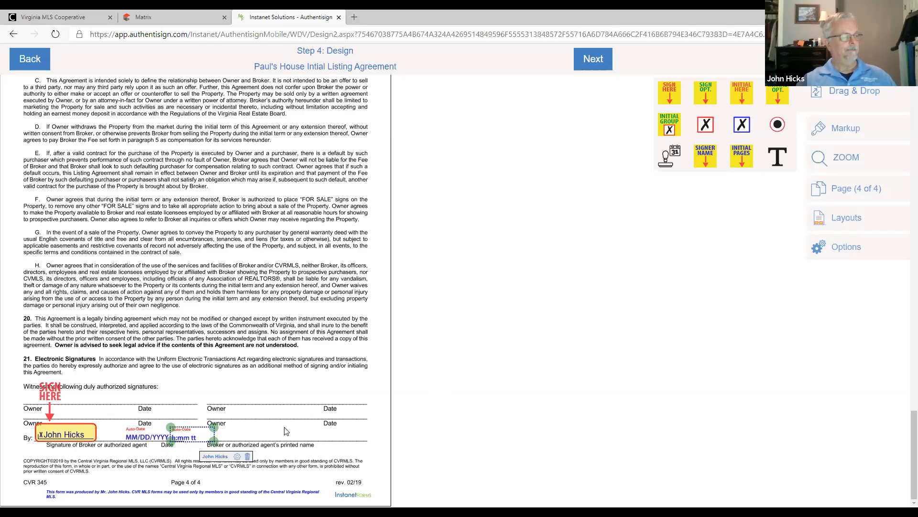
- Add a name block for the agent and place it on the broker or authorized agent's printed name line
{"action": "right_click", "coordinate": [65, 434]}
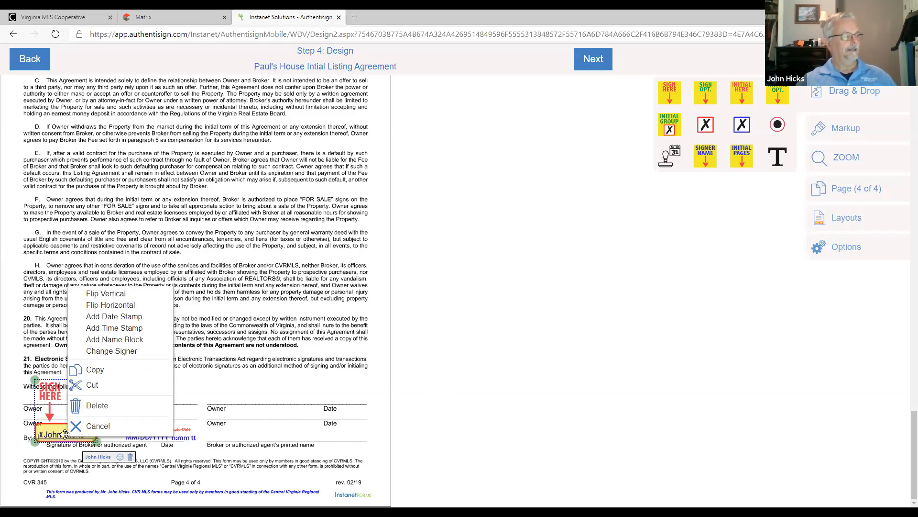
{"action": "left_click", "coordinate": [116, 342]}
{"action": "left_click_drag", "start_coordinate": [140, 384], "coordinate": [261, 436]}
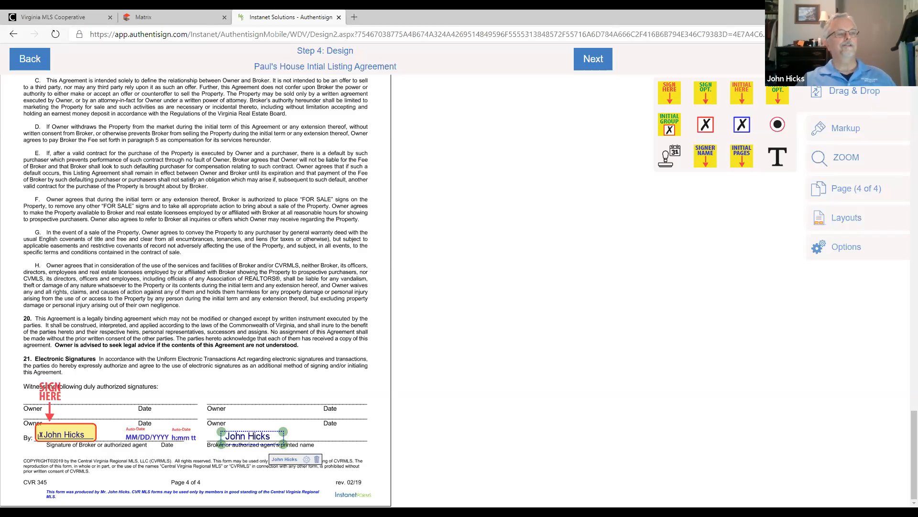
- Switch to the seller as signer, place initial fields on both "authorizes" blanks in section 9 on page 2, and shrink the upper one
{"action": "left_click", "coordinate": [841, 60]}
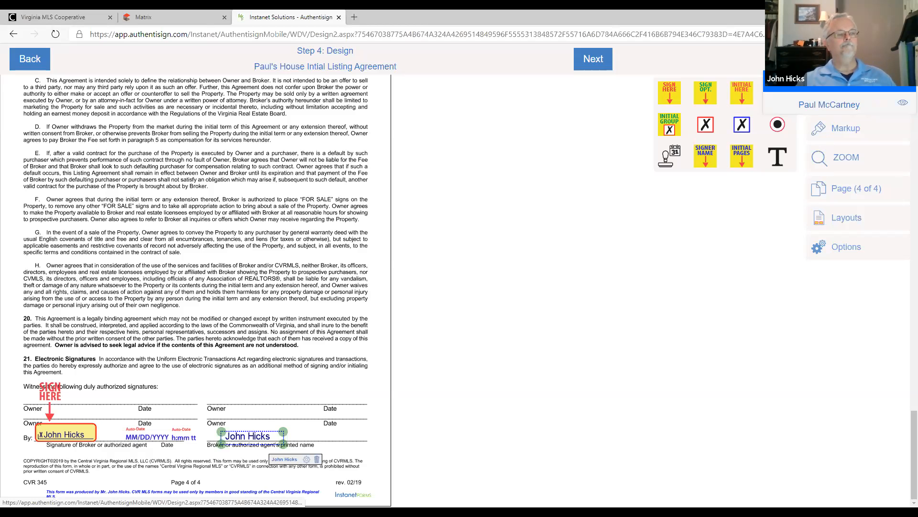
{"action": "left_click", "coordinate": [842, 107]}
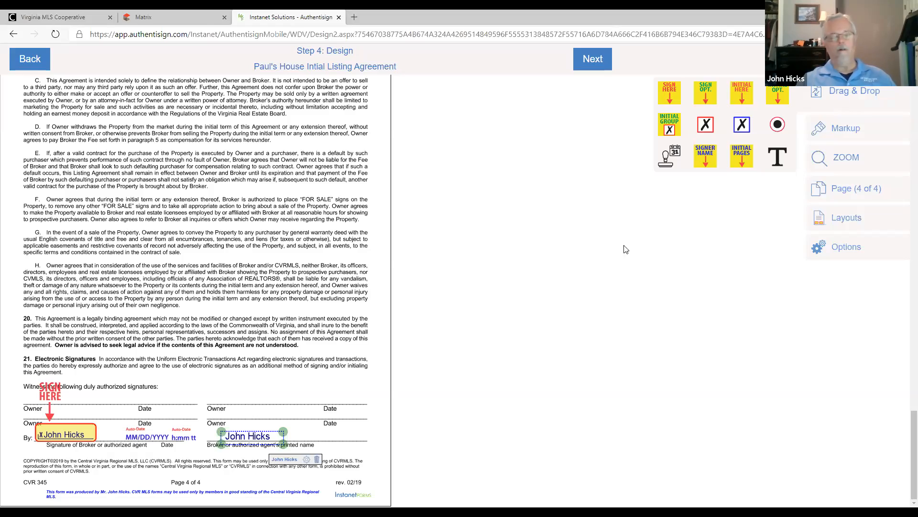
{"action": "scroll", "coordinate": [485, 224], "scroll_direction": "up", "scroll_amount": 15}
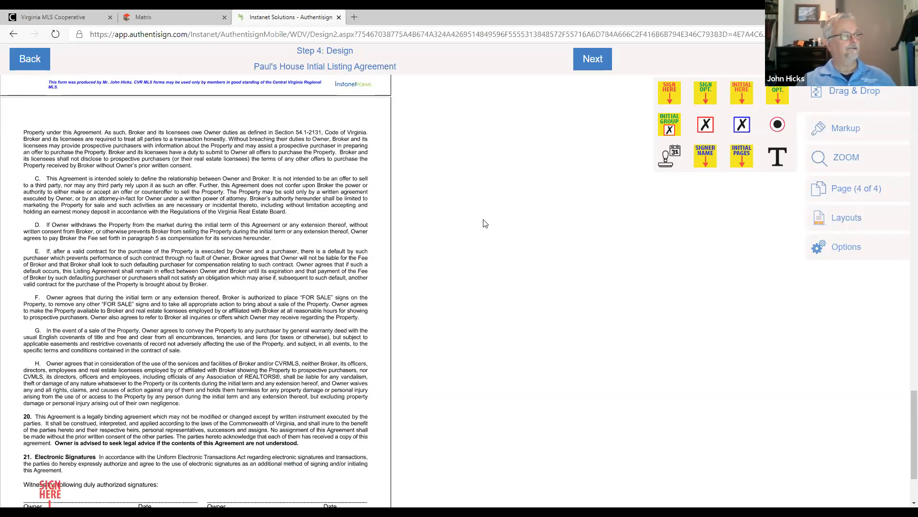
{"action": "scroll", "coordinate": [485, 223], "scroll_direction": "up", "scroll_amount": 10}
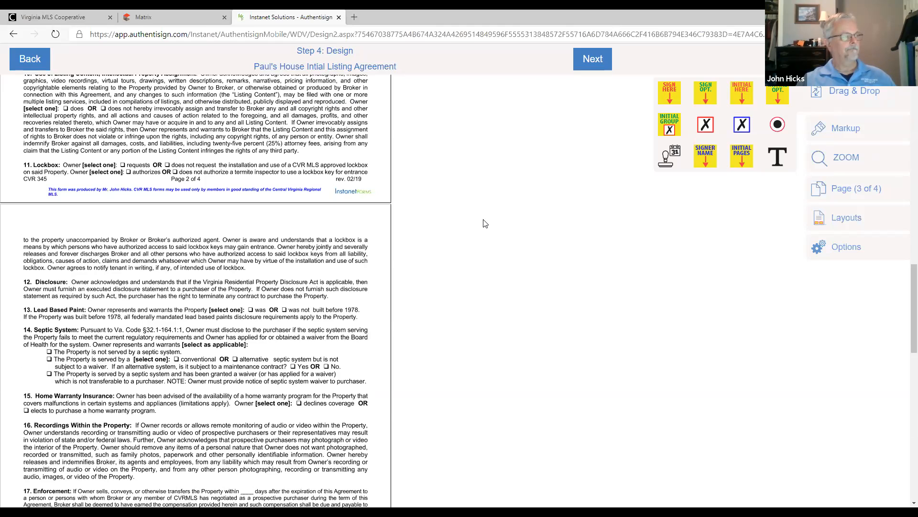
{"action": "scroll", "coordinate": [485, 224], "scroll_direction": "down", "scroll_amount": 2}
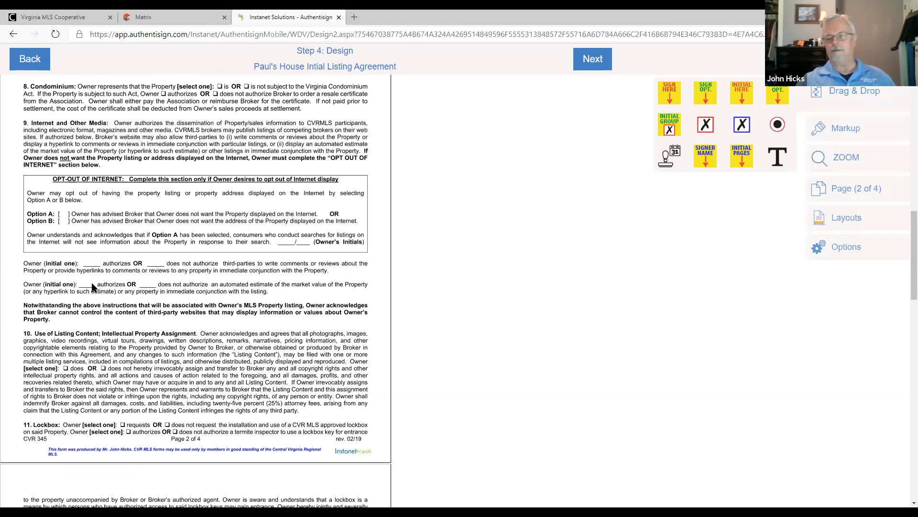
{"action": "left_click_drag", "start_coordinate": [741, 93], "coordinate": [79, 261]}
{"action": "left_click_drag", "start_coordinate": [742, 92], "coordinate": [91, 285]}
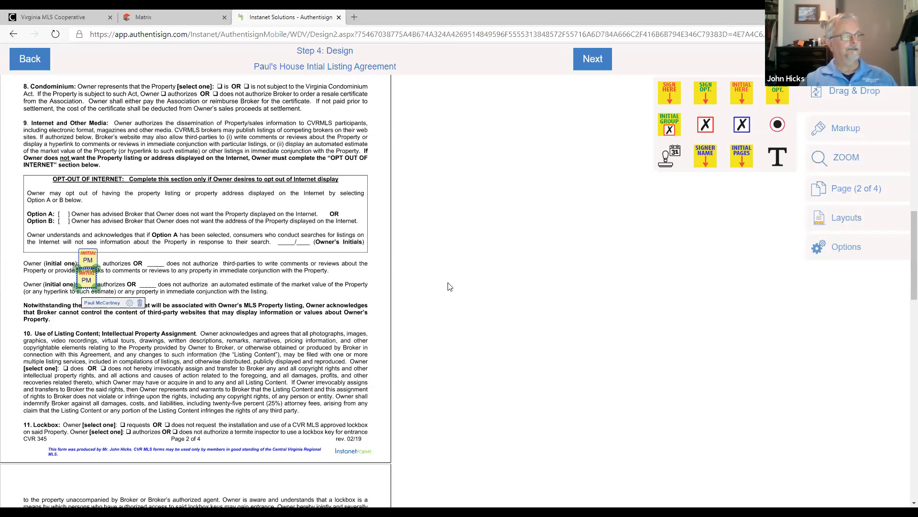
{"action": "left_click", "coordinate": [88, 259]}
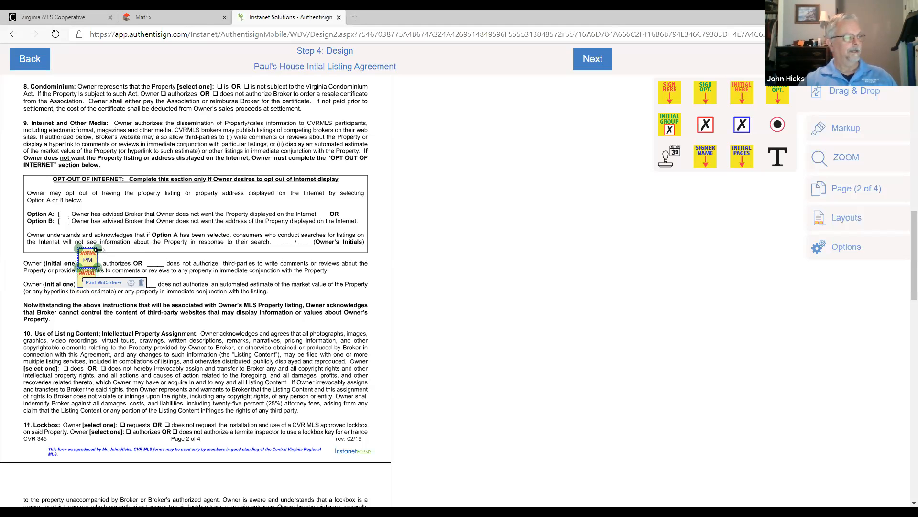
{"action": "left_click_drag", "start_coordinate": [95, 265], "coordinate": [85, 253]}
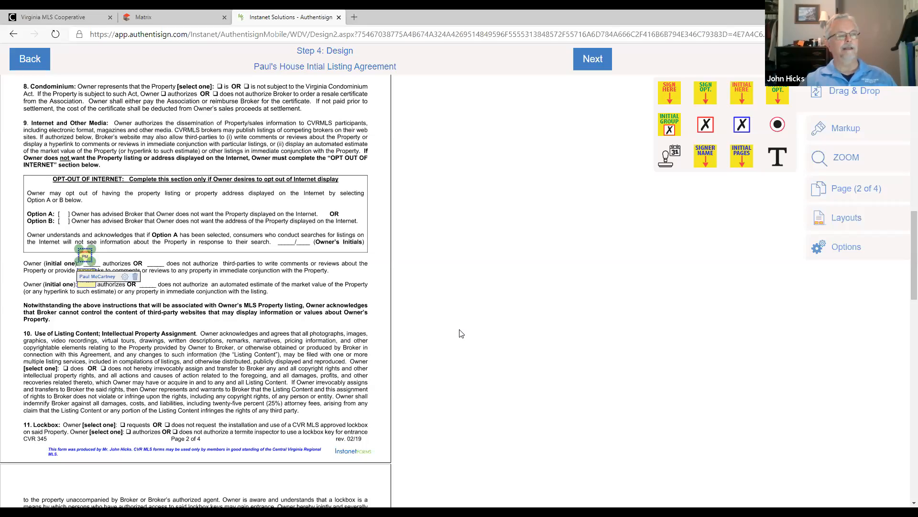
- Place a Sign Here field for the seller on the first Owner signature line of page 4
{"action": "scroll", "coordinate": [347, 292], "scroll_direction": "down", "scroll_amount": 15}
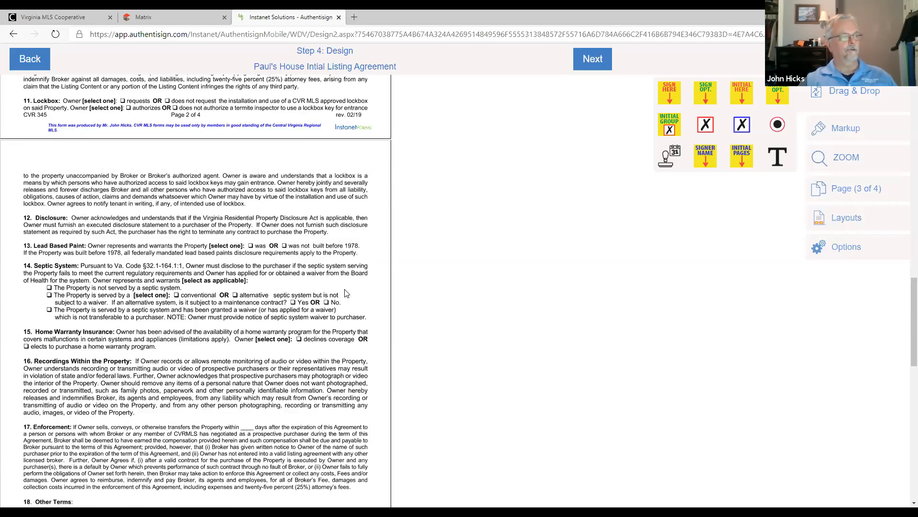
{"action": "scroll", "coordinate": [347, 292], "scroll_direction": "down", "scroll_amount": 4}
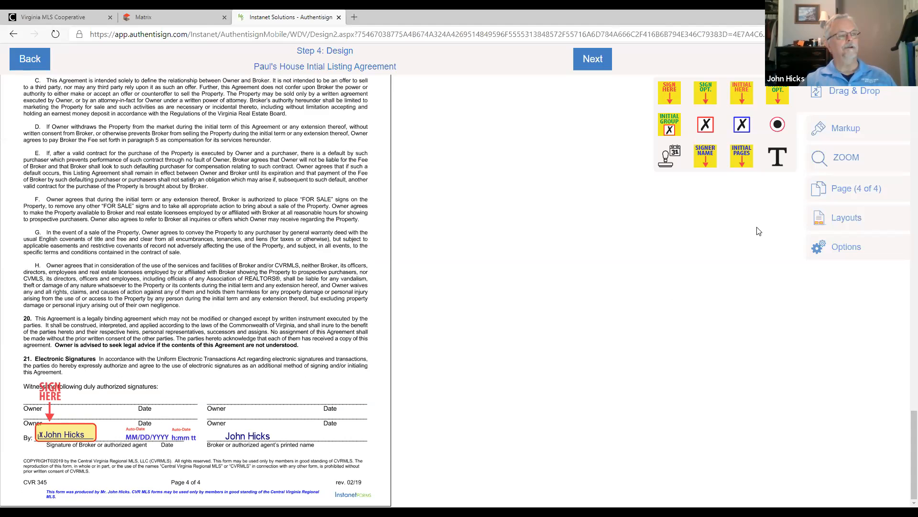
{"action": "left_click", "coordinate": [673, 93]}
{"action": "left_click_drag", "start_coordinate": [308, 189], "coordinate": [40, 359]}
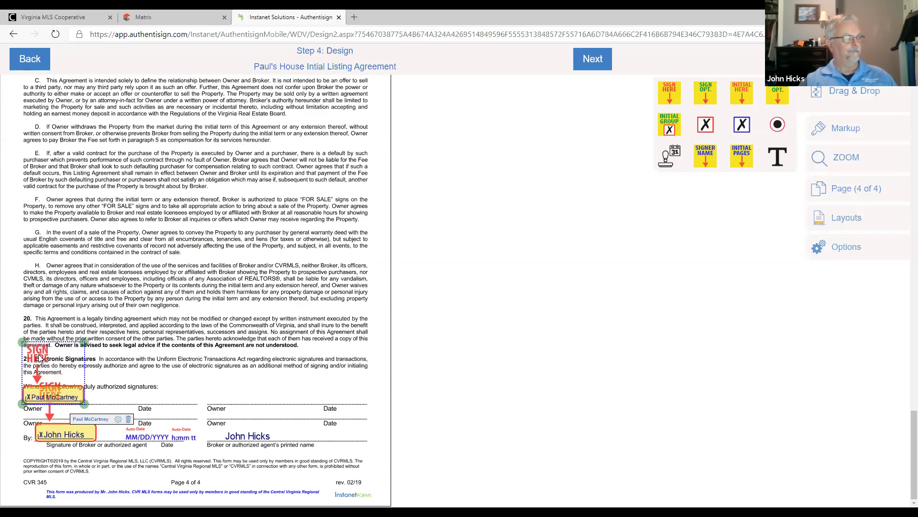
- Add a date stamp and a time stamp to the seller's signature field and place them side by side on the first owner's Date line
{"action": "right_click", "coordinate": [65, 391]}
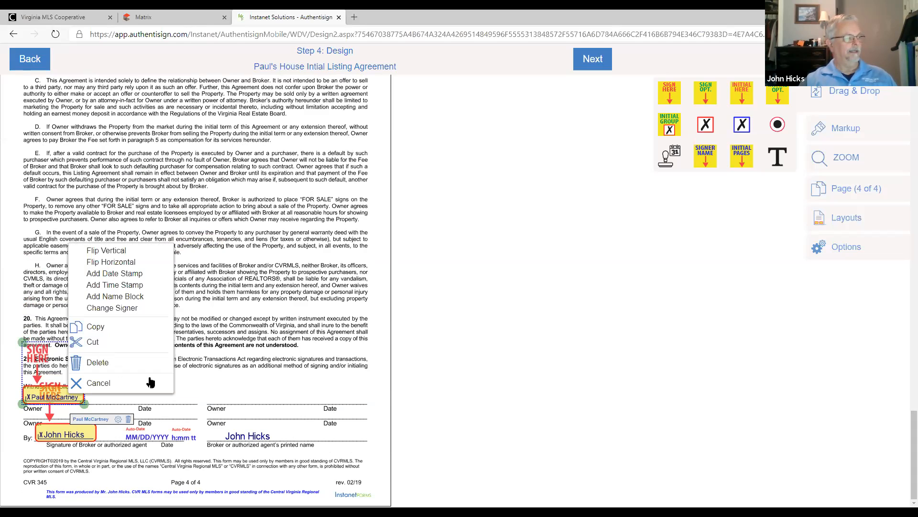
{"action": "left_click", "coordinate": [120, 273]}
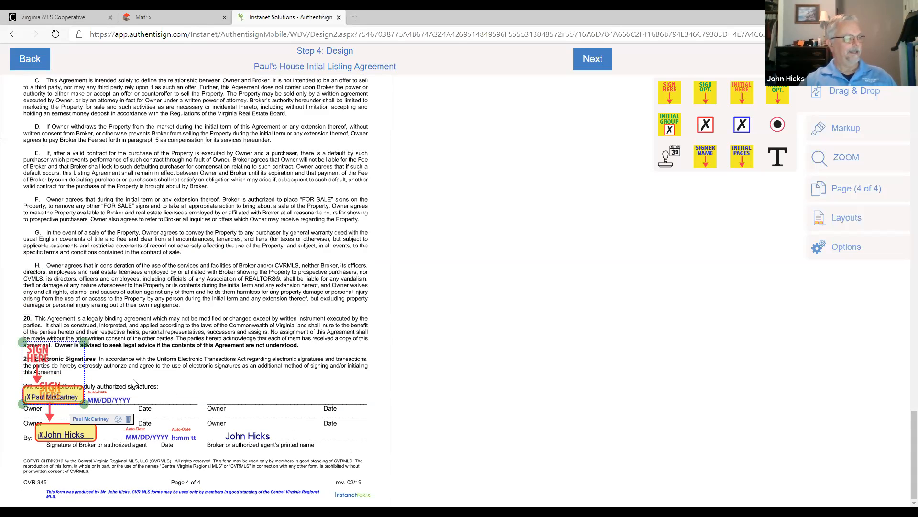
{"action": "mouse_move", "coordinate": [110, 401]}
{"action": "left_mouse_down"}
{"action": "mouse_move", "coordinate": [135, 400]}
{"action": "mouse_move", "coordinate": [127, 400]}
{"action": "left_mouse_up"}
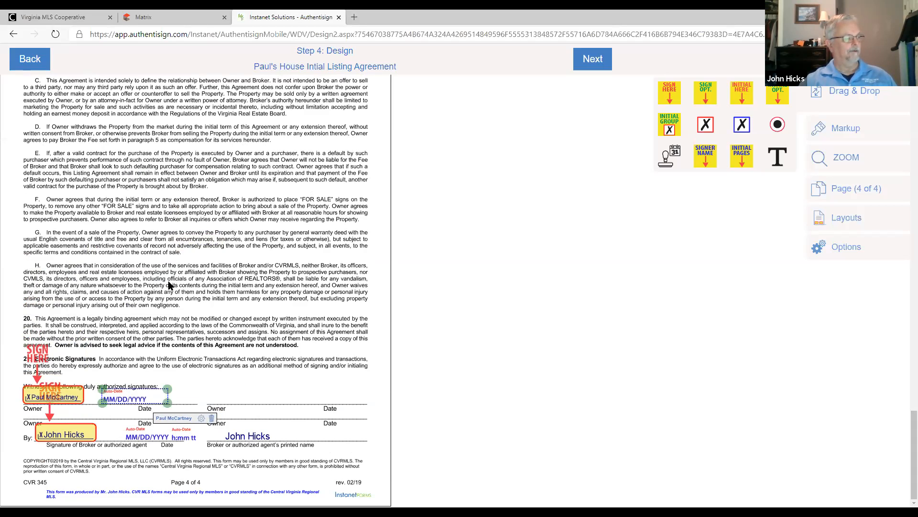
{"action": "right_click", "coordinate": [32, 393]}
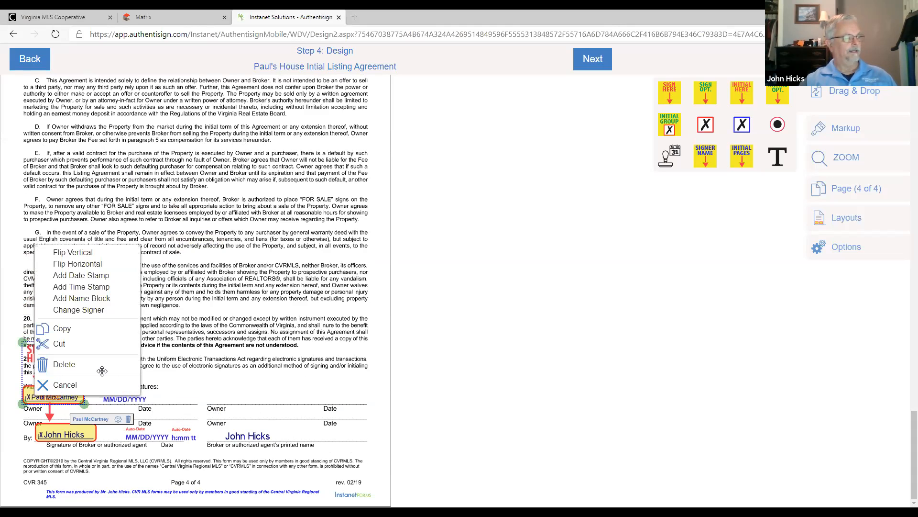
{"action": "left_click", "coordinate": [81, 287]}
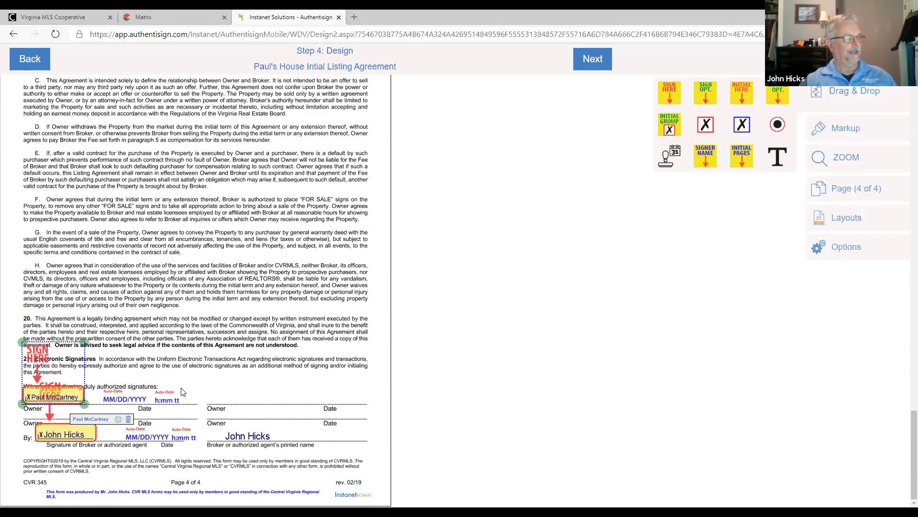
{"action": "left_click_drag", "start_coordinate": [167, 404], "coordinate": [170, 404]}
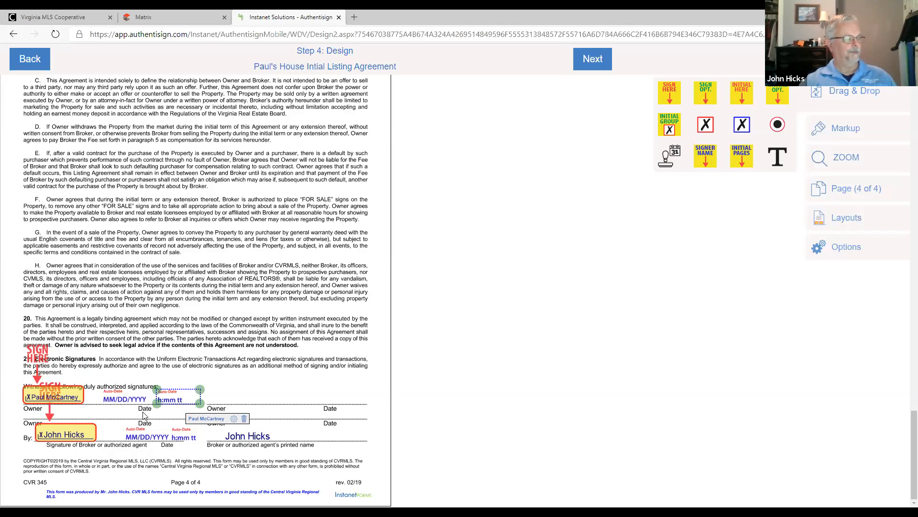
- Add a name block for the seller and place it below the signature line, beside the first Owner label
{"action": "right_click", "coordinate": [54, 395]}
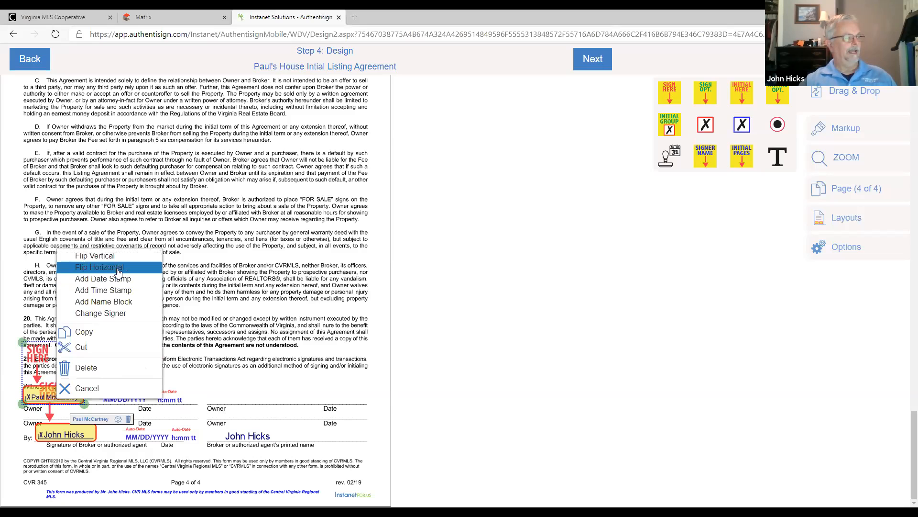
{"action": "left_click", "coordinate": [128, 303]}
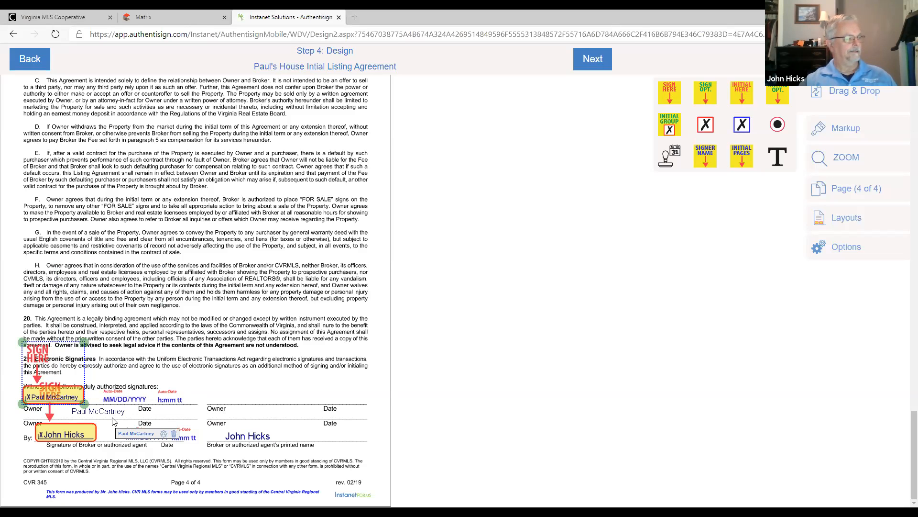
{"action": "left_click", "coordinate": [91, 413]}
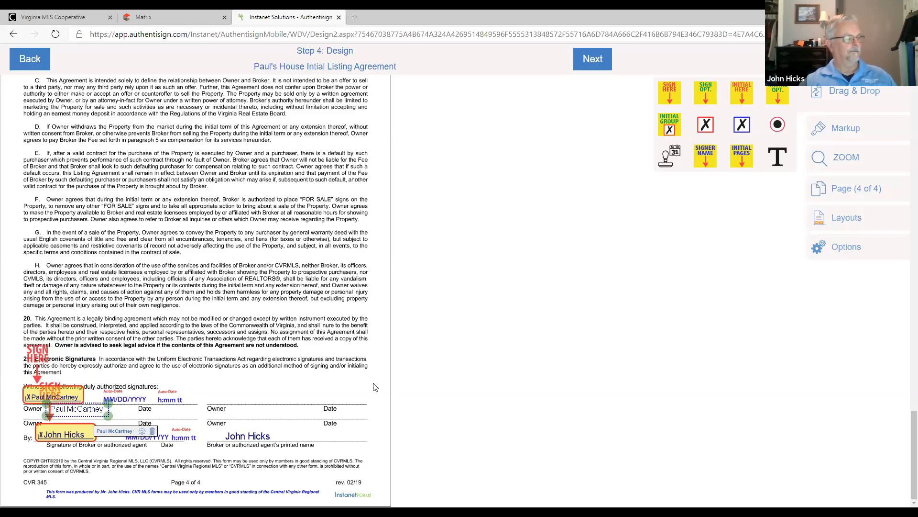
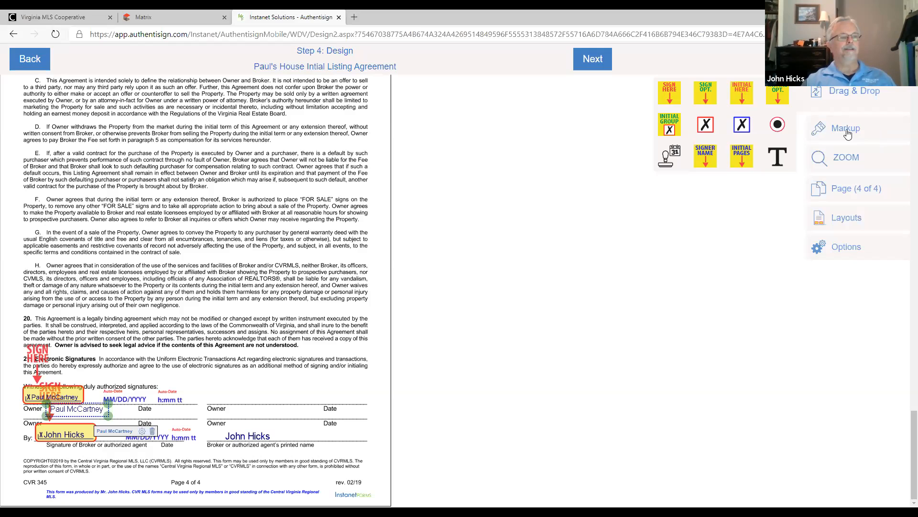
- Cross out paragraph E on page 4 with two diagonal markup lines forming an X
{"action": "left_click", "coordinate": [848, 134]}
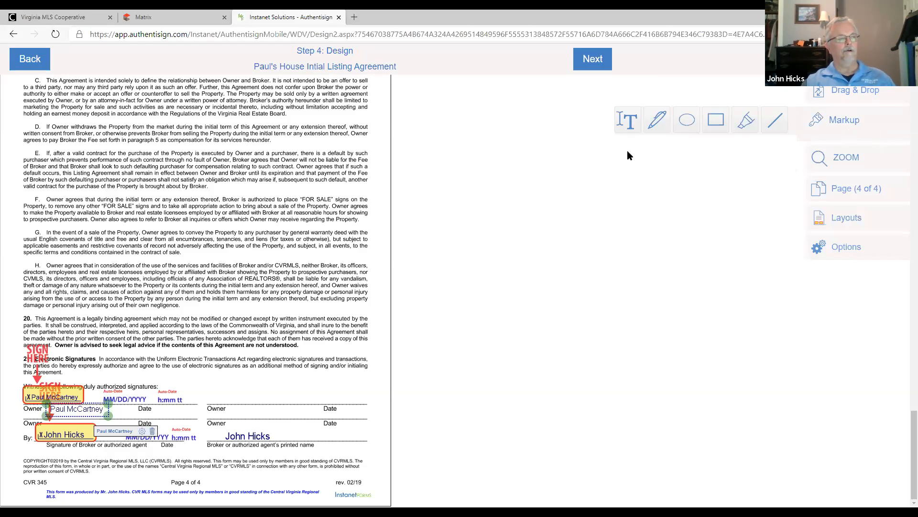
{"action": "left_click", "coordinate": [777, 122]}
{"action": "left_click_drag", "start_coordinate": [26, 148], "coordinate": [374, 188]}
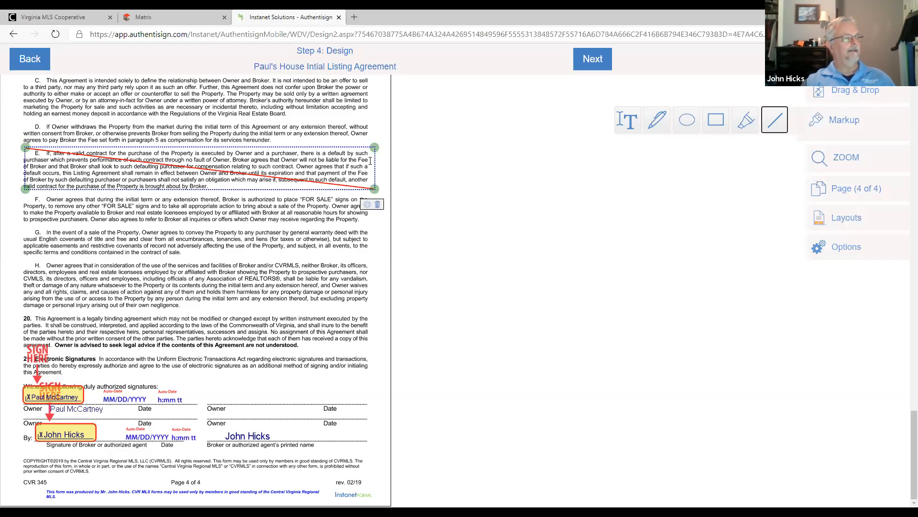
{"action": "mouse_move", "coordinate": [367, 143]}
{"action": "left_mouse_down"}
{"action": "mouse_move", "coordinate": [222, 172]}
{"action": "mouse_move", "coordinate": [28, 190]}
{"action": "left_mouse_up"}
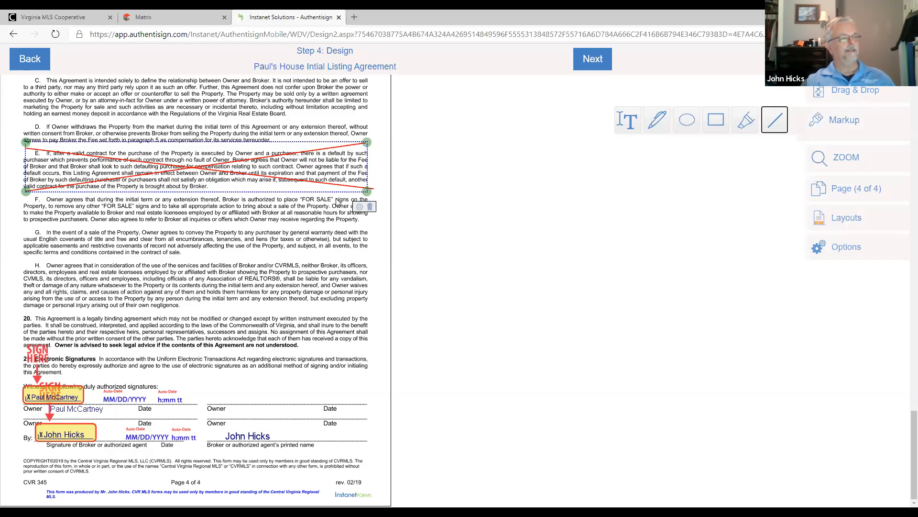
- Add a text box with random filler letters at the end of crossed-out paragraph E and place a seller initial field beside it
{"action": "left_click", "coordinate": [631, 122]}
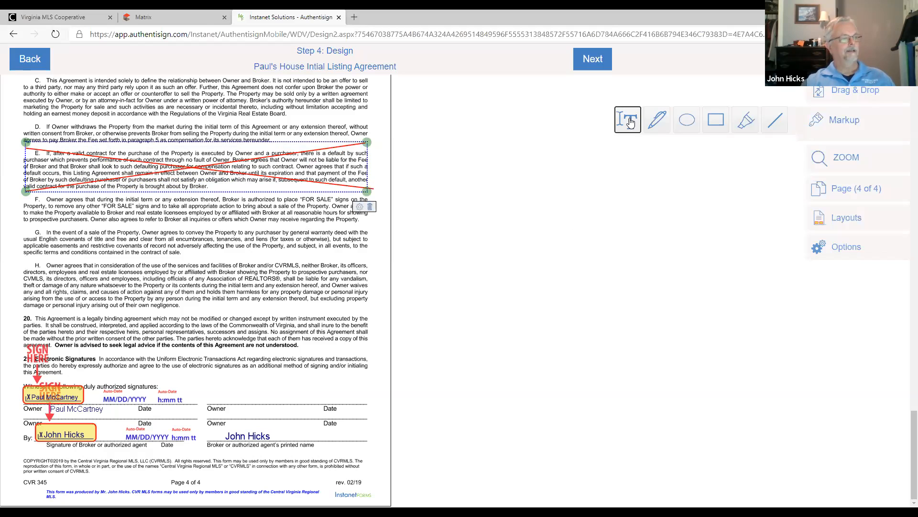
{"action": "mouse_move", "coordinate": [225, 180]}
{"action": "left_mouse_down"}
{"action": "mouse_move", "coordinate": [257, 193]}
{"action": "mouse_move", "coordinate": [354, 198]}
{"action": "left_mouse_up"}
{"action": "left_click", "coordinate": [234, 187]}
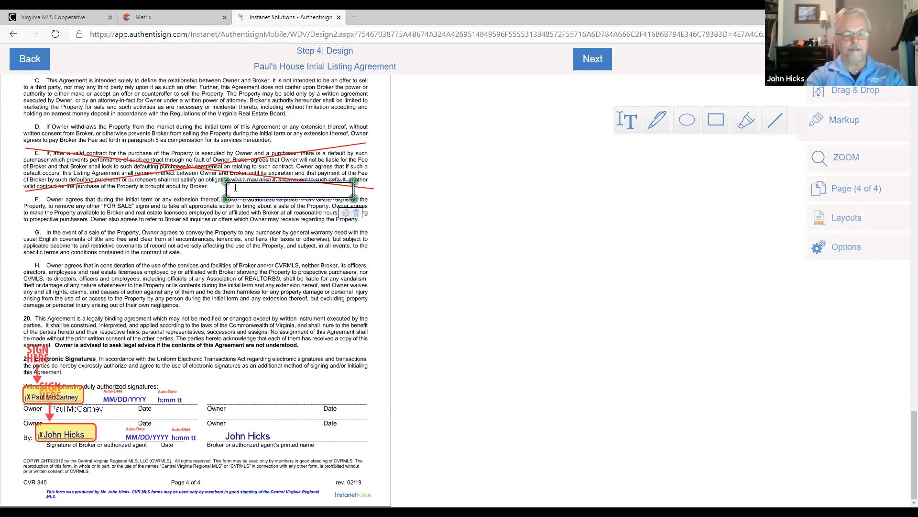
{"action": "type", "text": "fjlsdjlsdjflsdjf"}
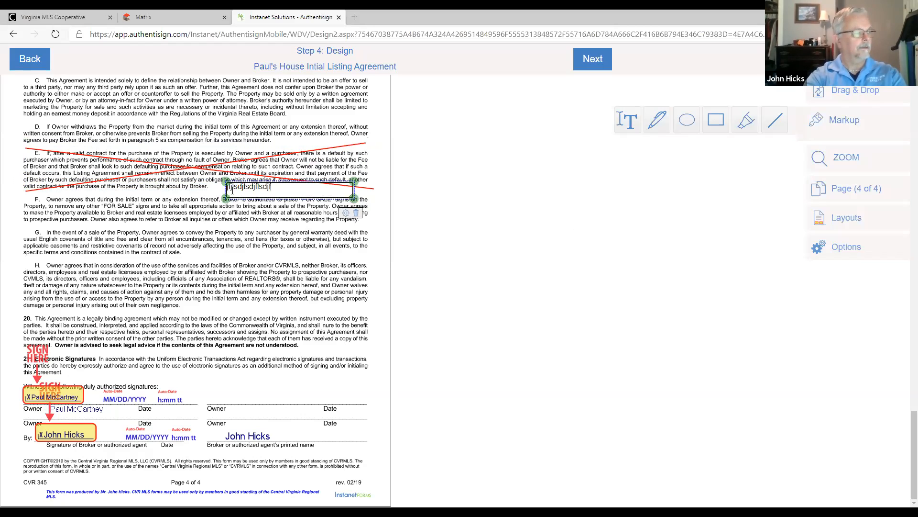
{"action": "type", "text": "sldjflsdjfsldjfsldfjlsdflsk"}
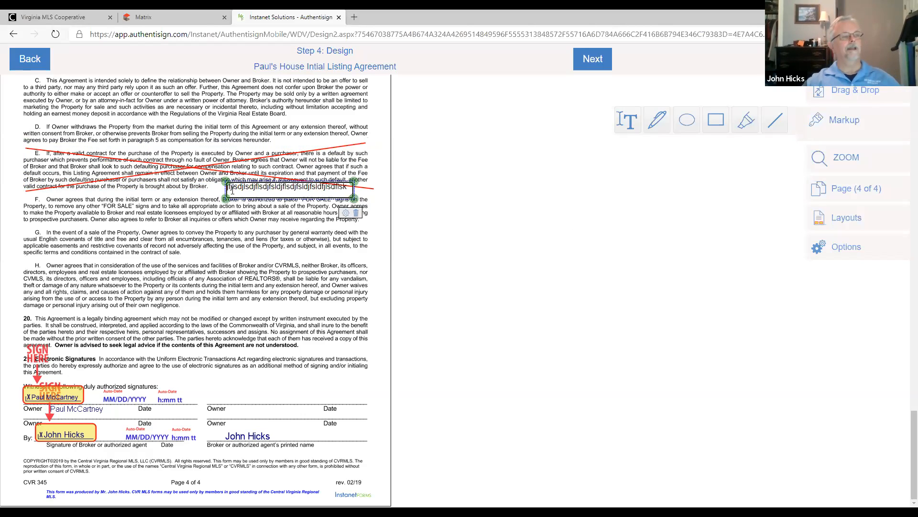
{"action": "left_click", "coordinate": [856, 97]}
{"action": "left_click_drag", "start_coordinate": [741, 94], "coordinate": [371, 189]}
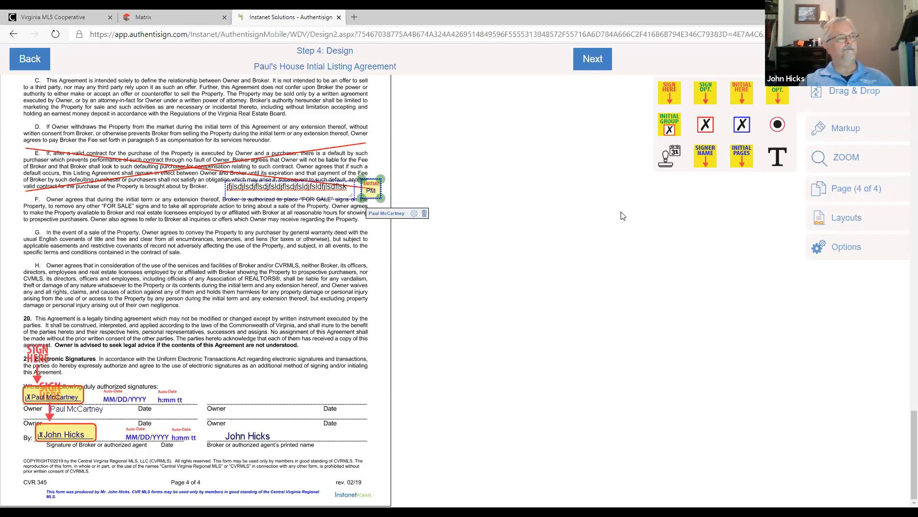
- Finish the design, send the signing invitations, and open the Paul's House Intial Listing Agreement signing from the signings list
{"action": "left_click", "coordinate": [592, 59]}
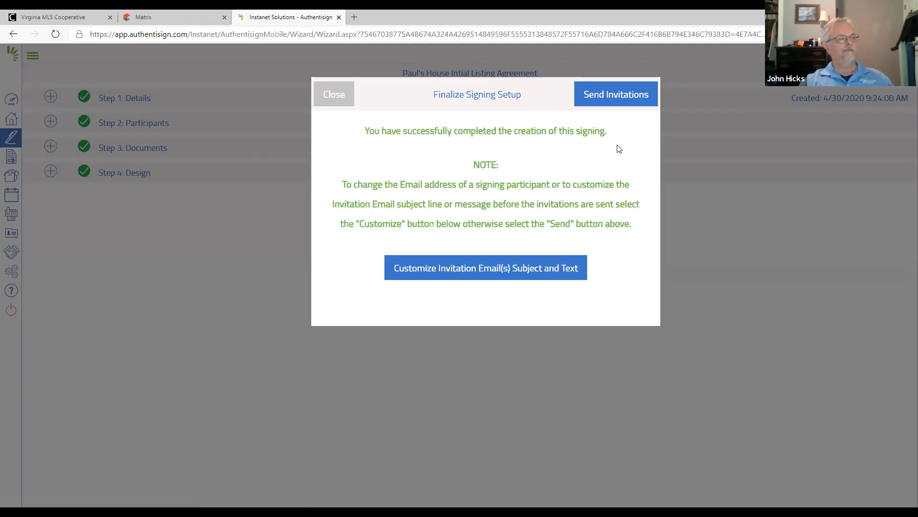
{"action": "left_click", "coordinate": [618, 97]}
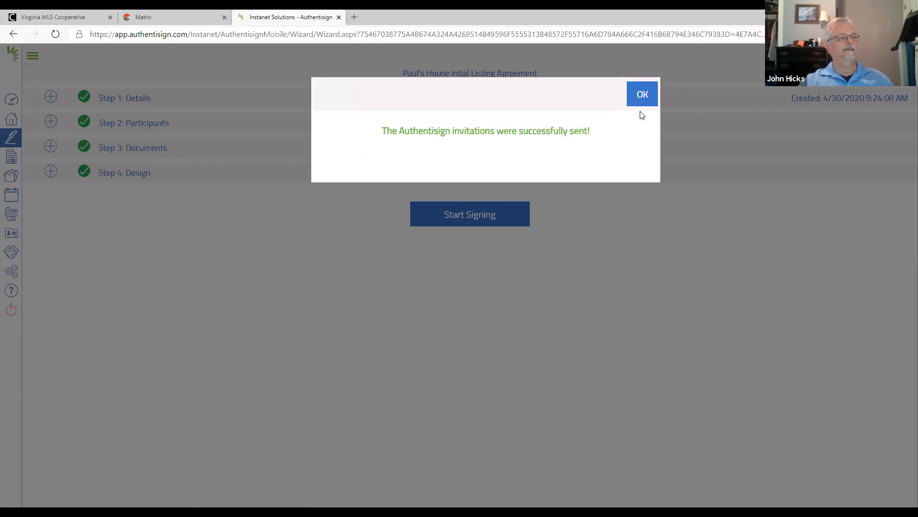
{"action": "left_click", "coordinate": [643, 97]}
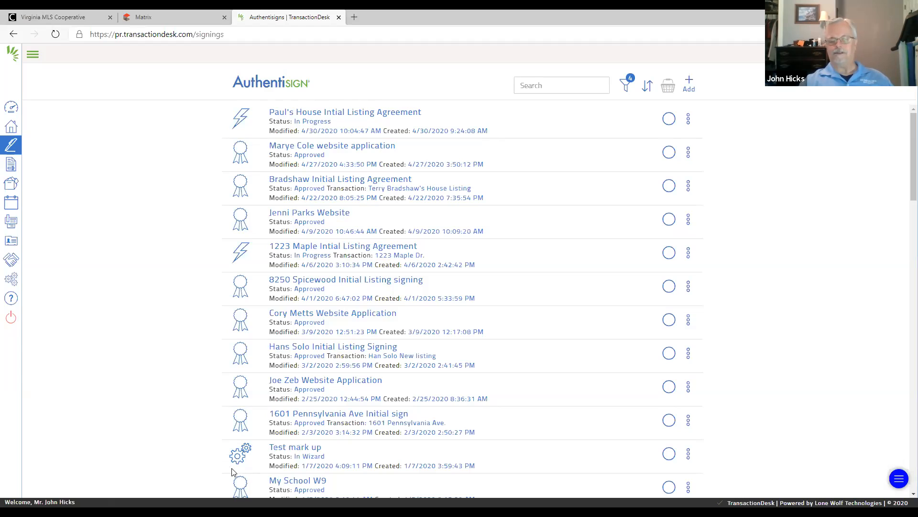
{"action": "left_click", "coordinate": [322, 115]}
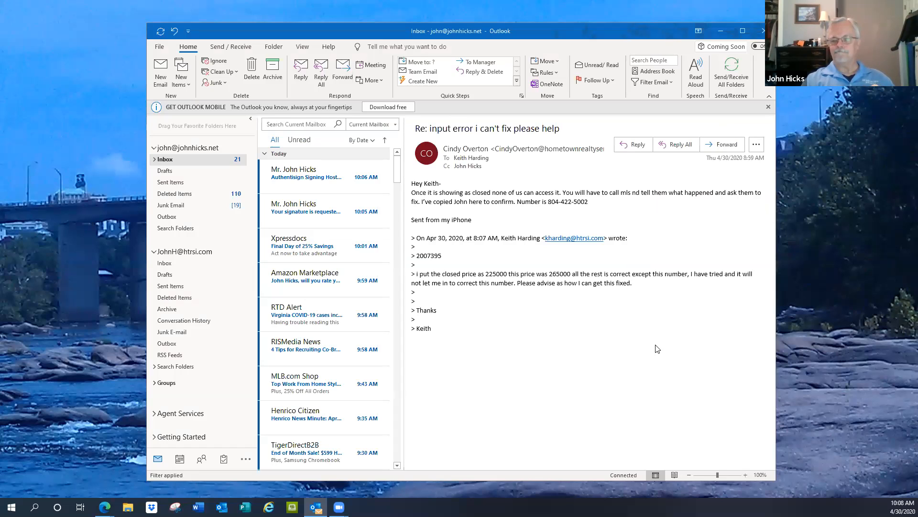
- In Outlook, view the signing host invitation and the agent's signature request, and start signing from the signature request
{"action": "left_click", "coordinate": [297, 214]}
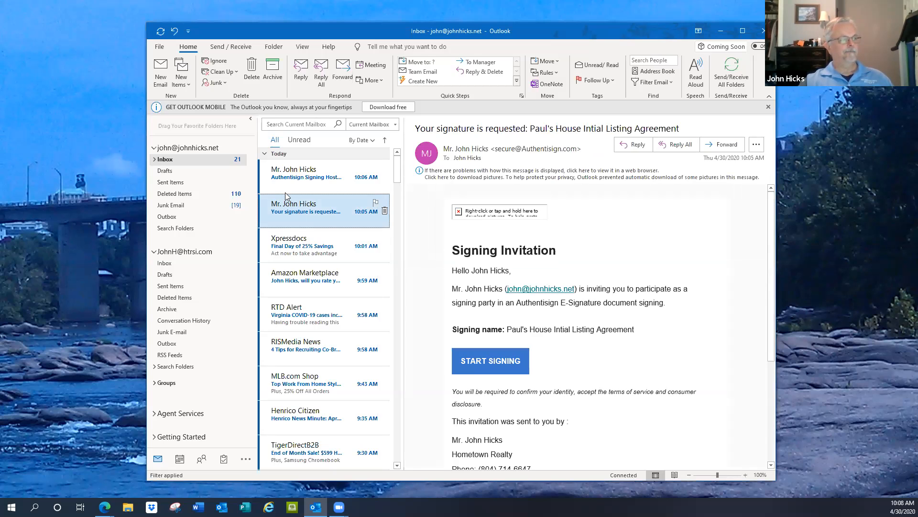
{"action": "left_click", "coordinate": [297, 174]}
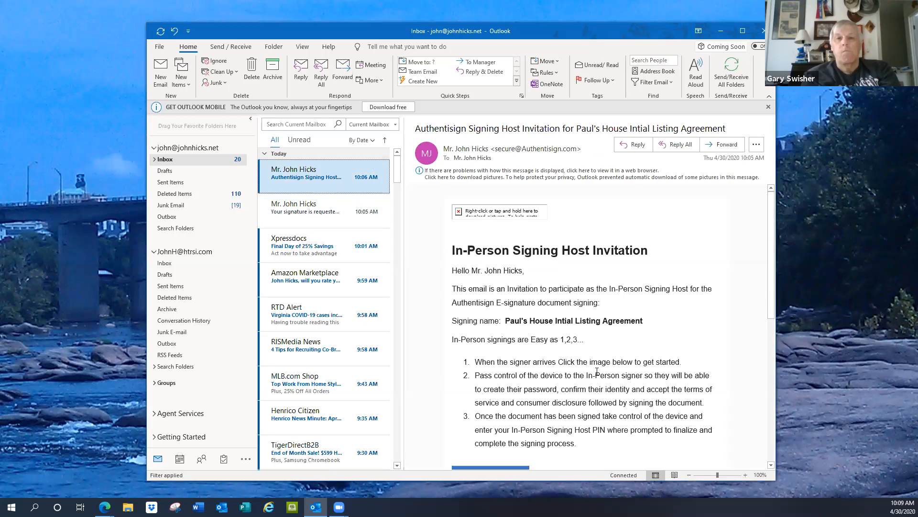
{"action": "left_click", "coordinate": [303, 213]}
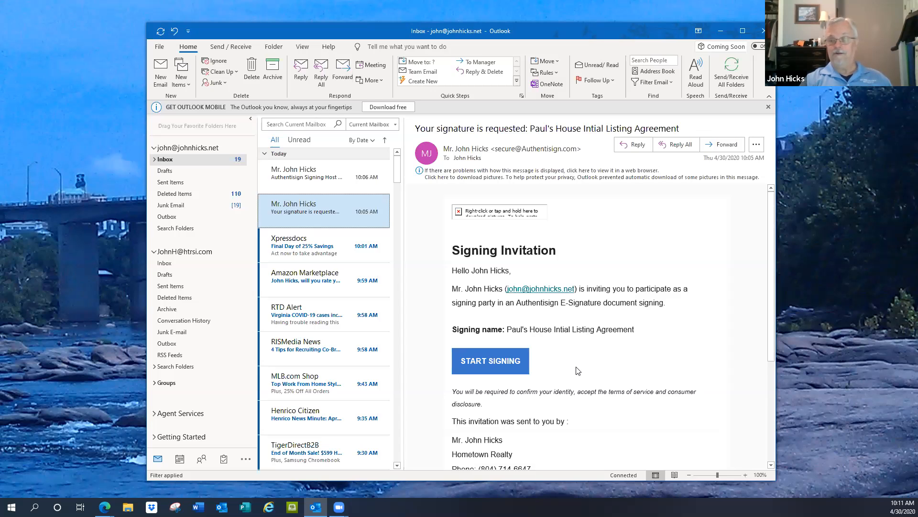
{"action": "left_click", "coordinate": [475, 363]}
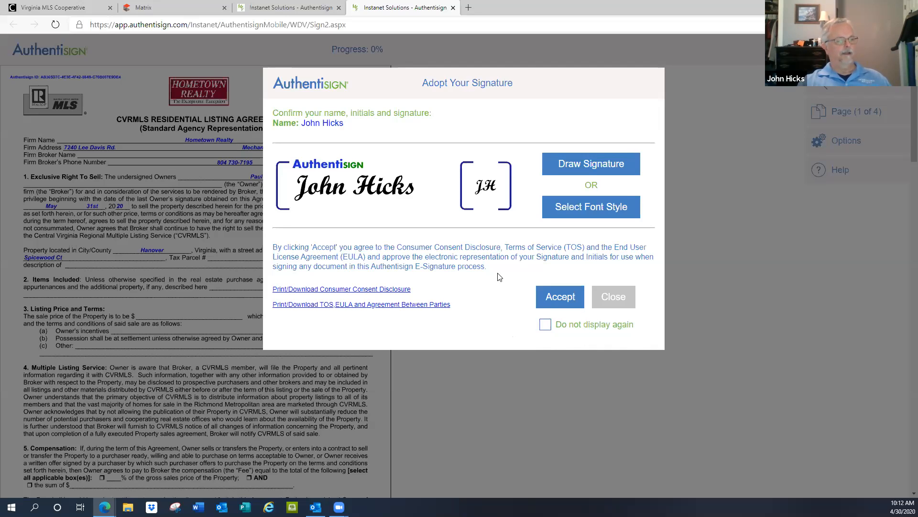
- Accept the agent's proposed signature and sign the broker line on page 4, completing the agent's signing
{"action": "left_click", "coordinate": [567, 300]}
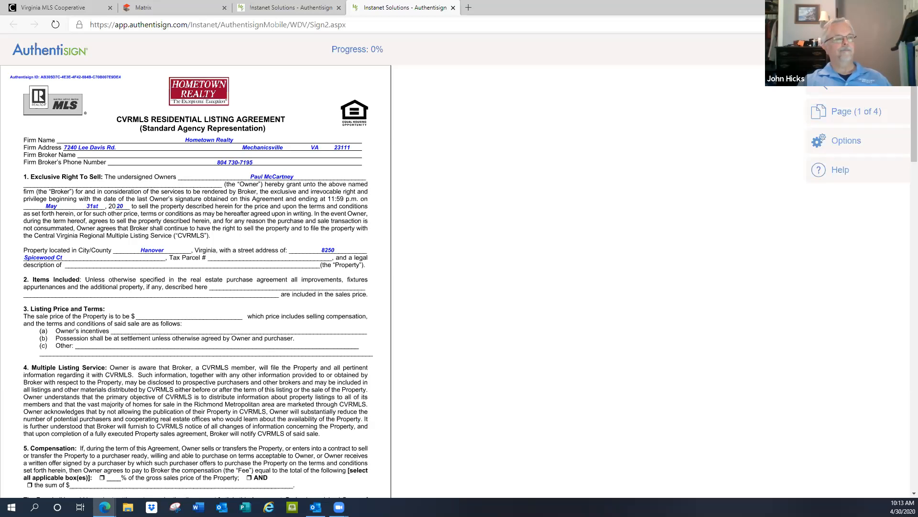
{"action": "left_click", "coordinate": [821, 49]}
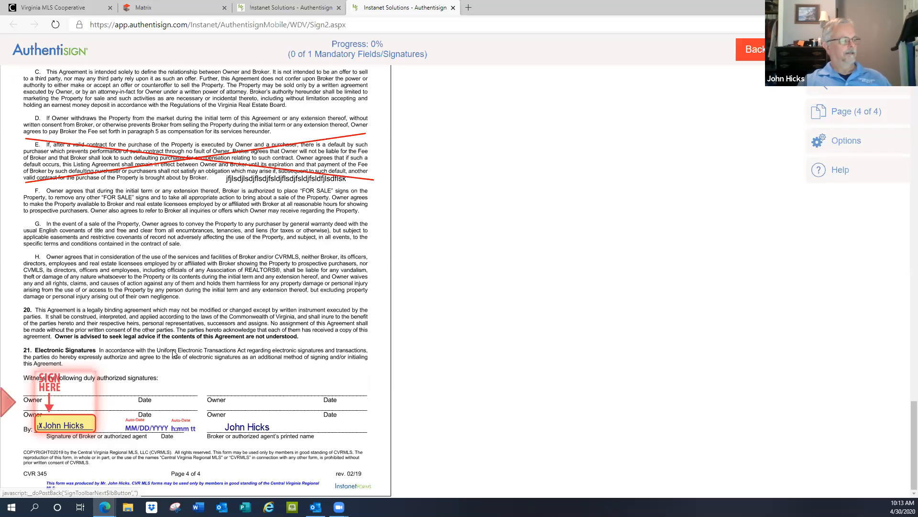
{"action": "left_click", "coordinate": [59, 424]}
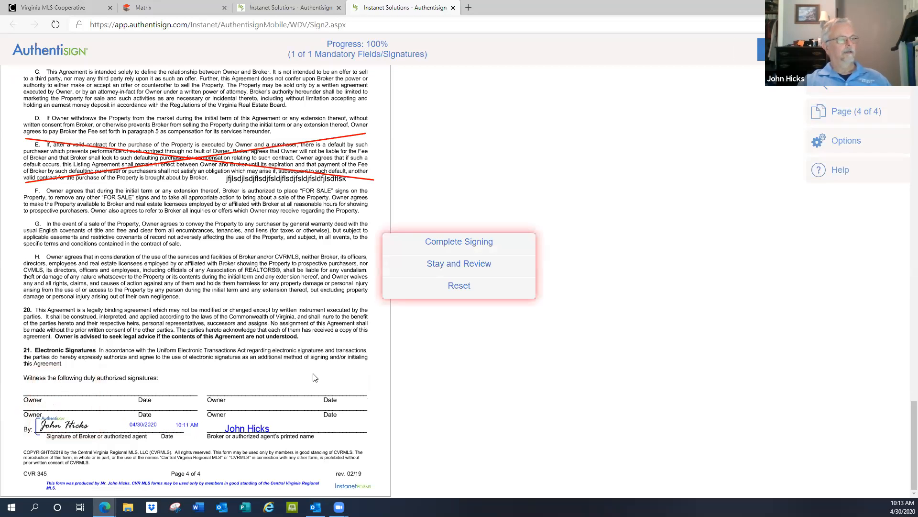
{"action": "left_click", "coordinate": [447, 244]}
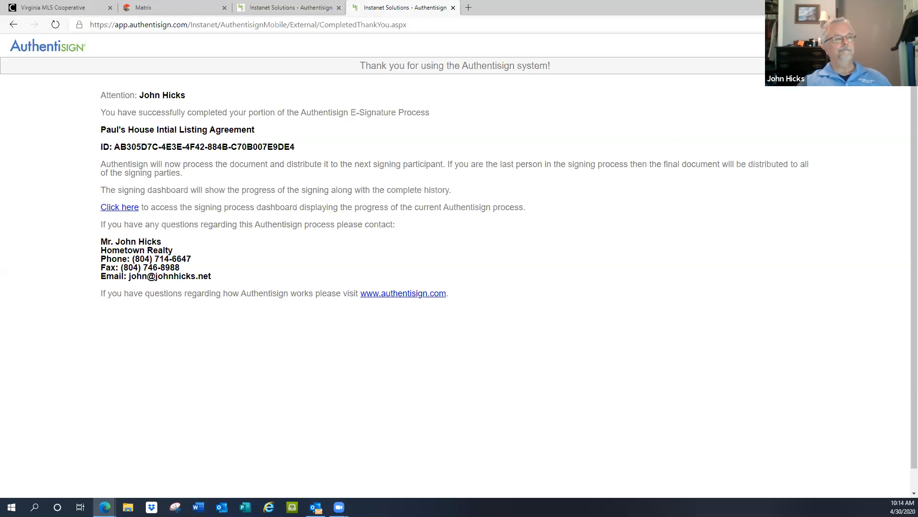
- Return to Outlook, start the in-person signing from the host invitation, and continue past the signing host instructions
{"action": "left_click", "coordinate": [851, 7]}
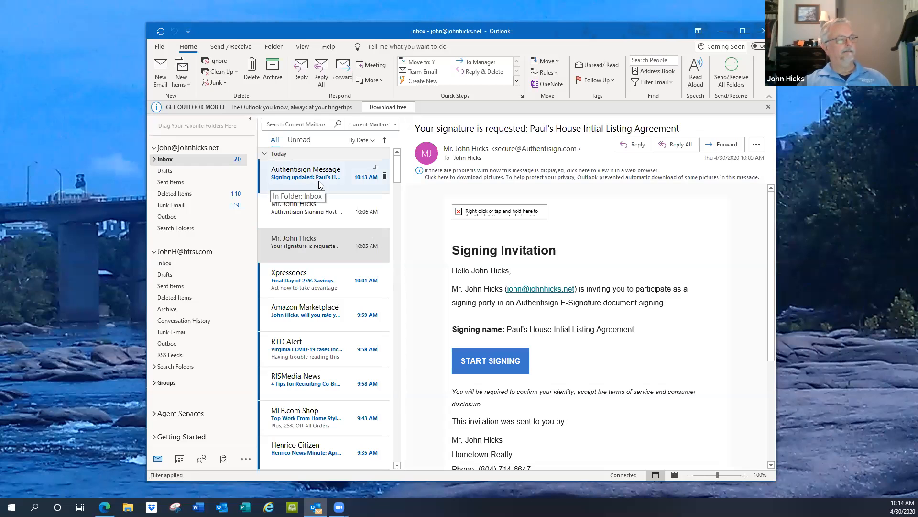
{"action": "left_click", "coordinate": [285, 212]}
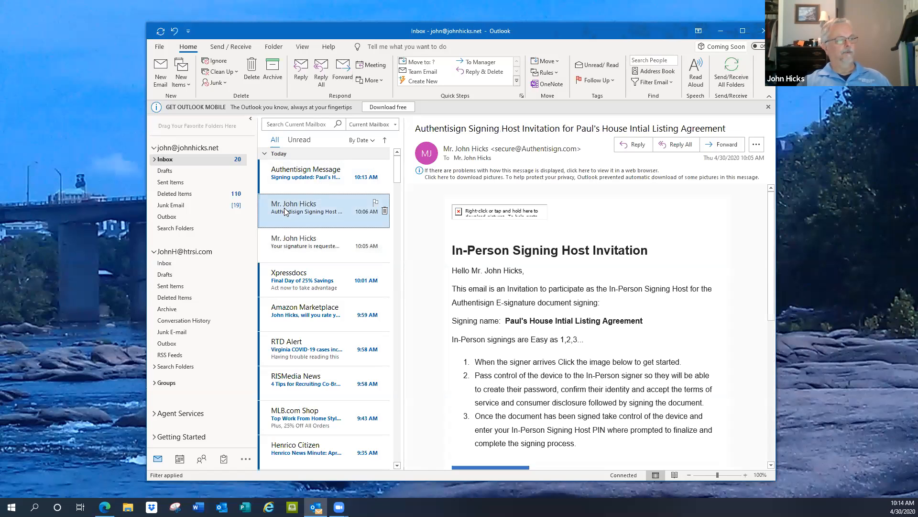
{"action": "scroll", "coordinate": [593, 289], "scroll_direction": "down", "scroll_amount": 3}
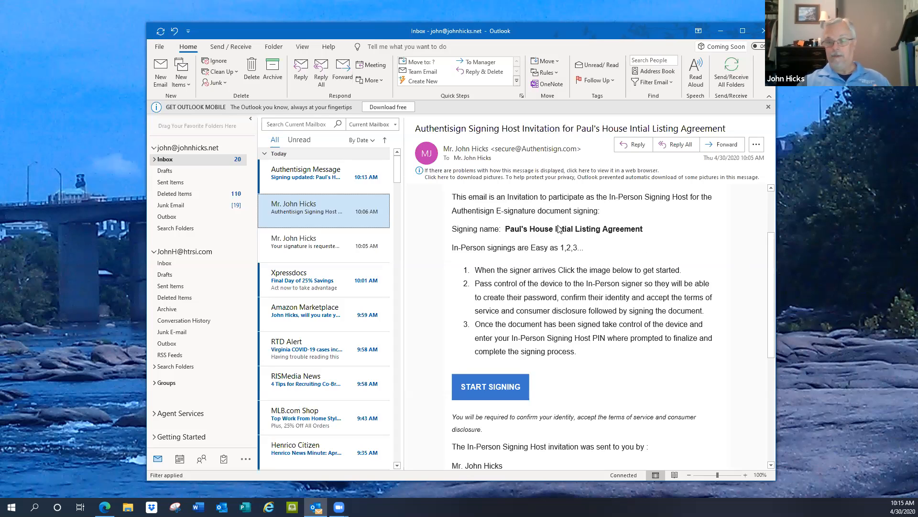
{"action": "left_click", "coordinate": [495, 390]}
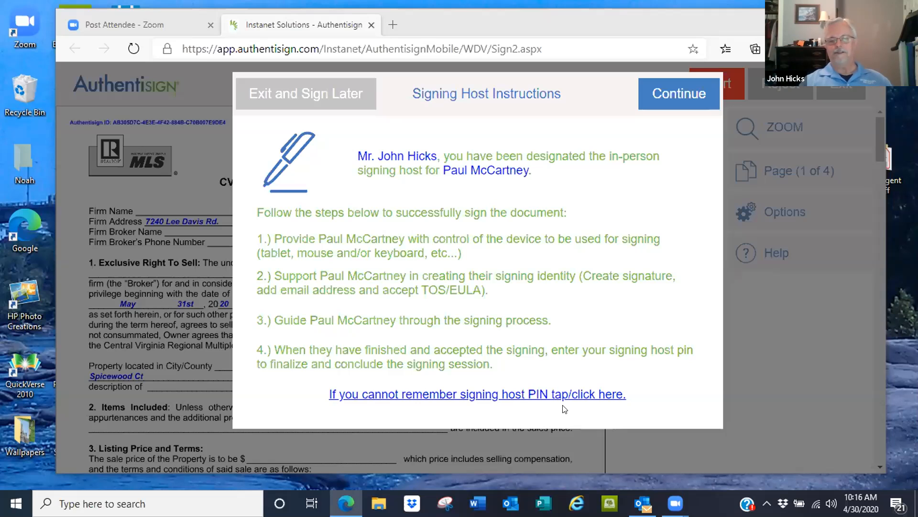
{"action": "left_click", "coordinate": [679, 91]}
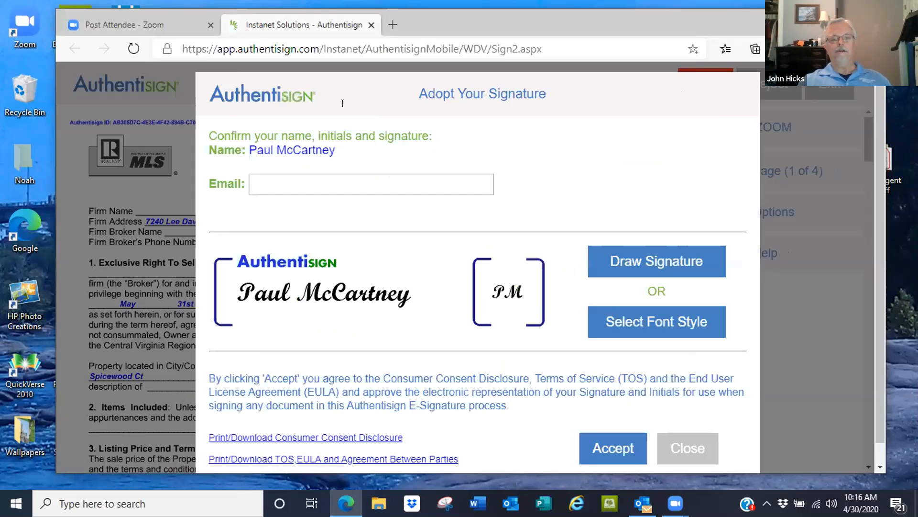
- Enter the seller's e-mail address and accept the proposed signature and initials
{"action": "left_click", "coordinate": [284, 181]}
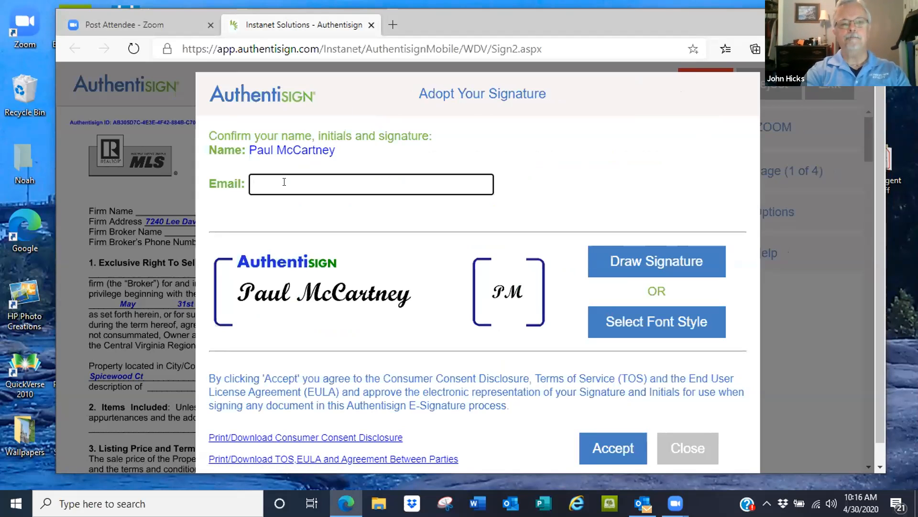
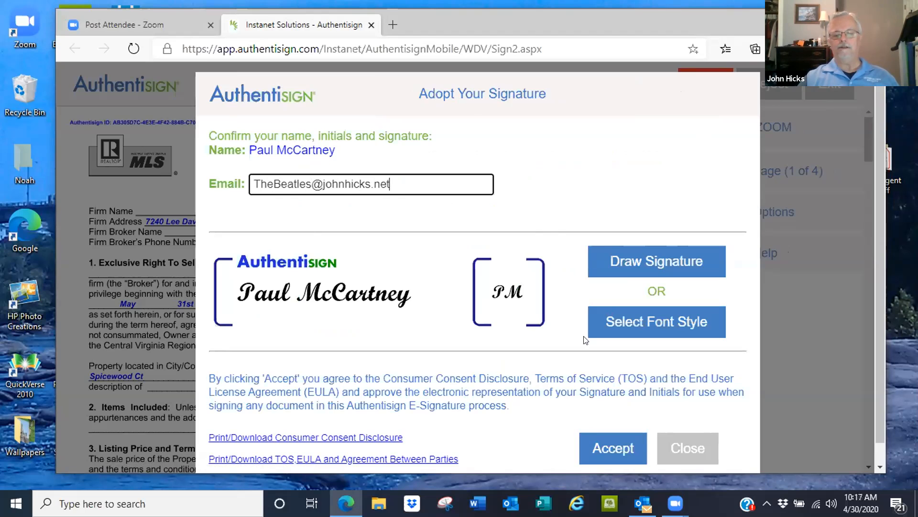
{"action": "left_click", "coordinate": [618, 449]}
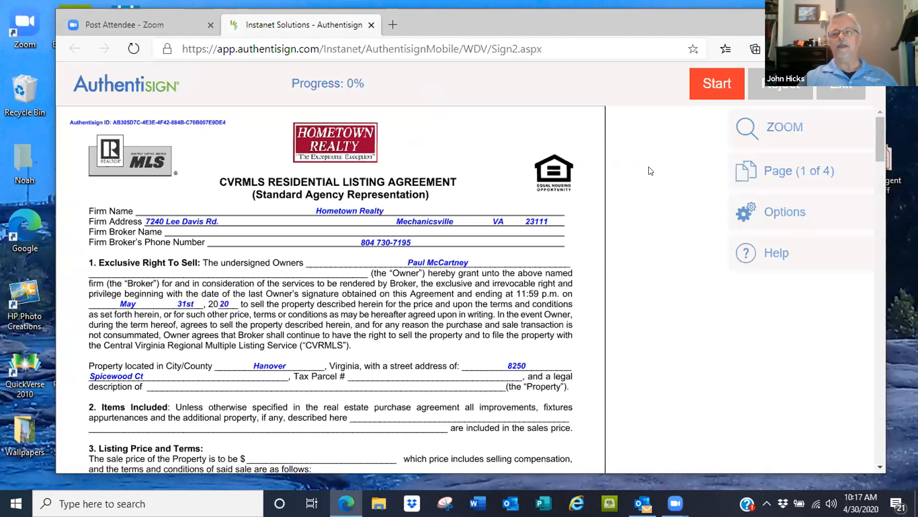
- Apply the seller's initials on pages 2 and 4 and signature on page 4, and choose to complete the signing
{"action": "left_click", "coordinate": [715, 85]}
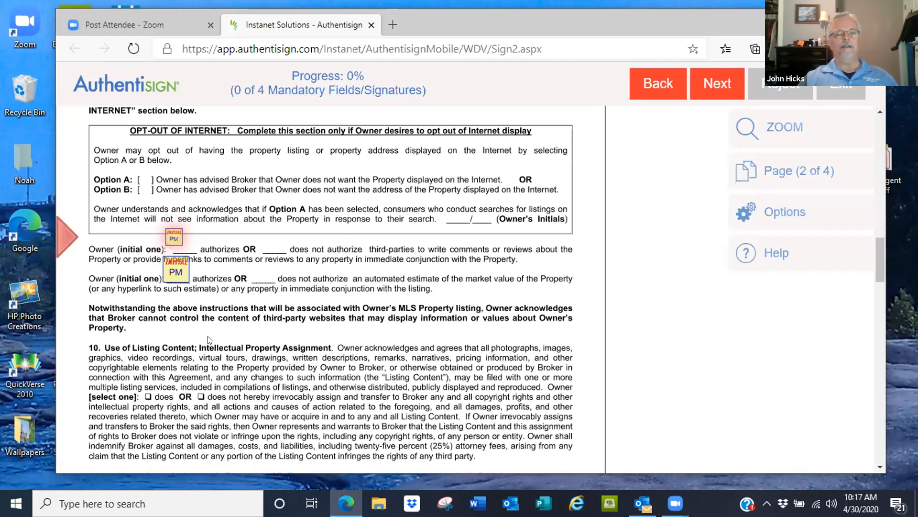
{"action": "left_click", "coordinate": [170, 241]}
{"action": "left_click", "coordinate": [172, 244]}
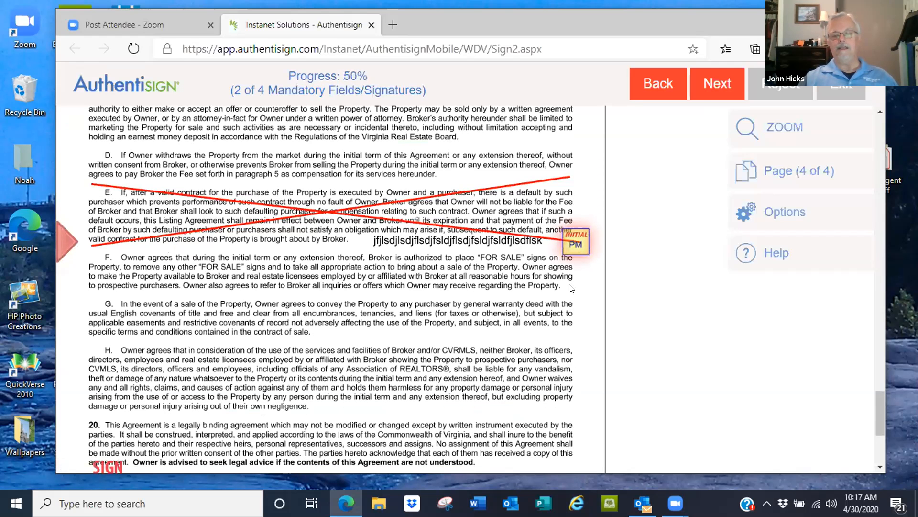
{"action": "left_click", "coordinate": [573, 246]}
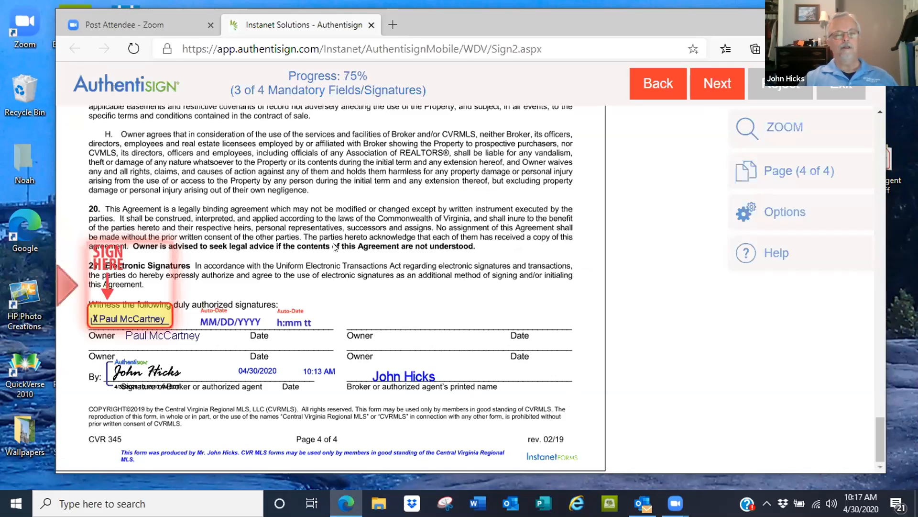
{"action": "left_click", "coordinate": [127, 317]}
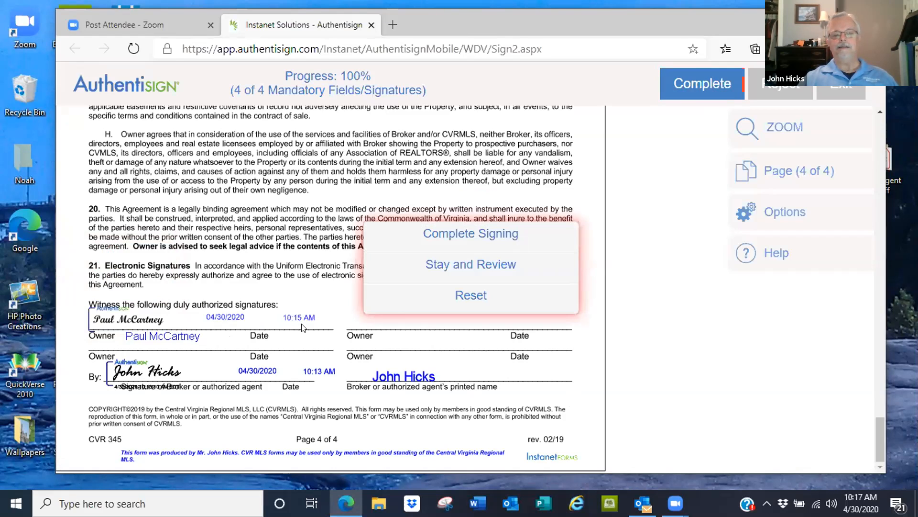
{"action": "left_click", "coordinate": [447, 235]}
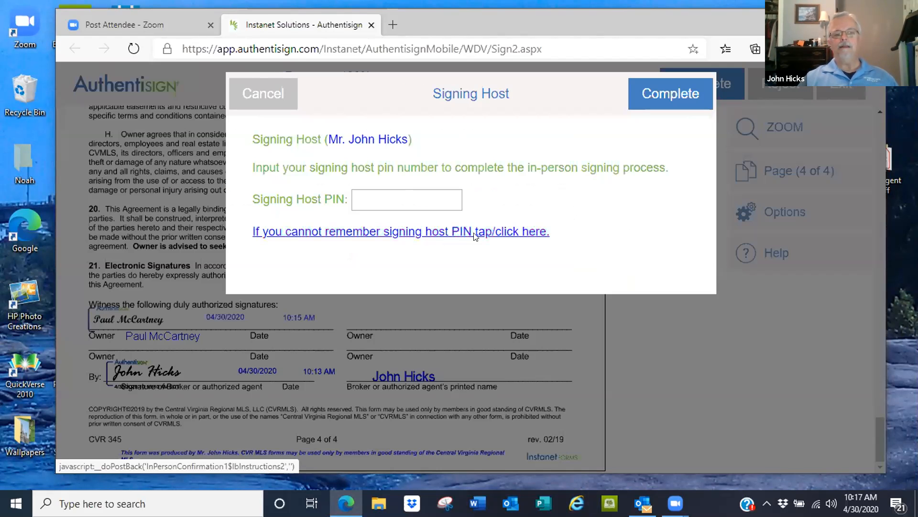
- Enter the signing host PIN, complete the in-person signing, and decline adding a dashboard password for the seller
{"action": "left_click", "coordinate": [393, 194]}
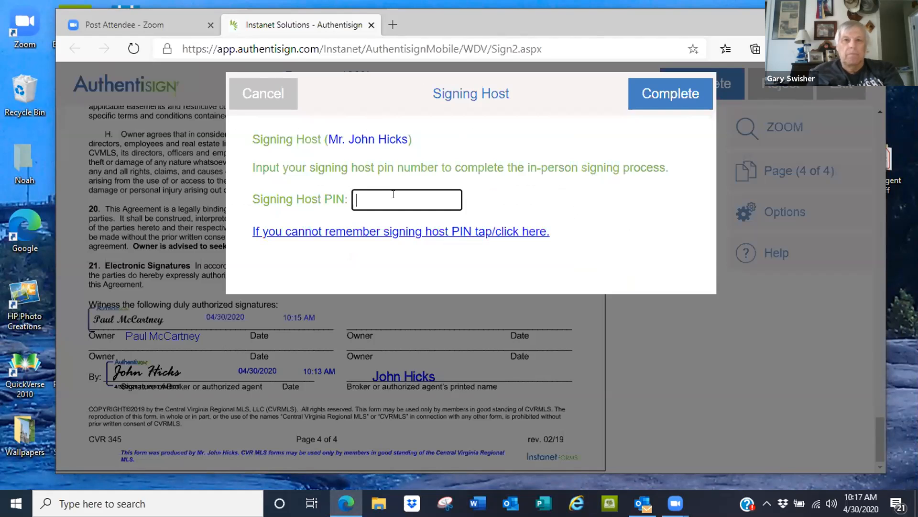
{"action": "type", "text": "1234"}
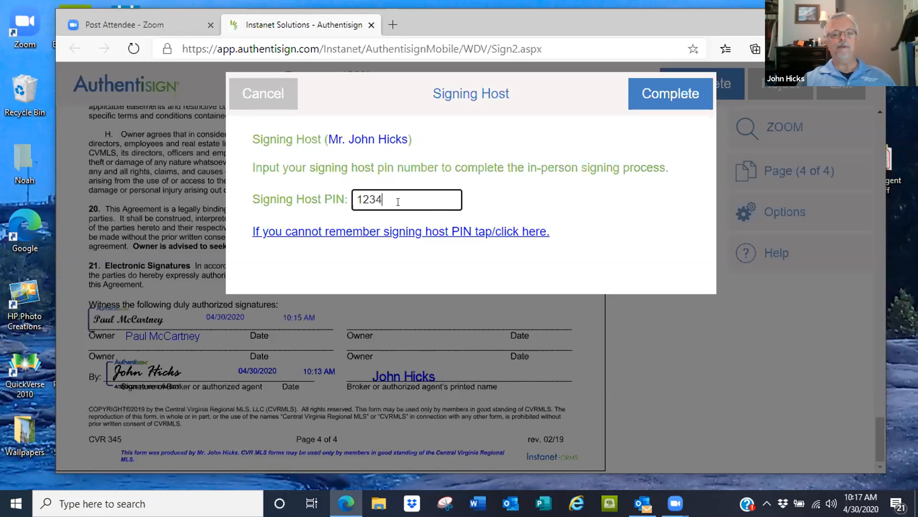
{"action": "left_click", "coordinate": [682, 94]}
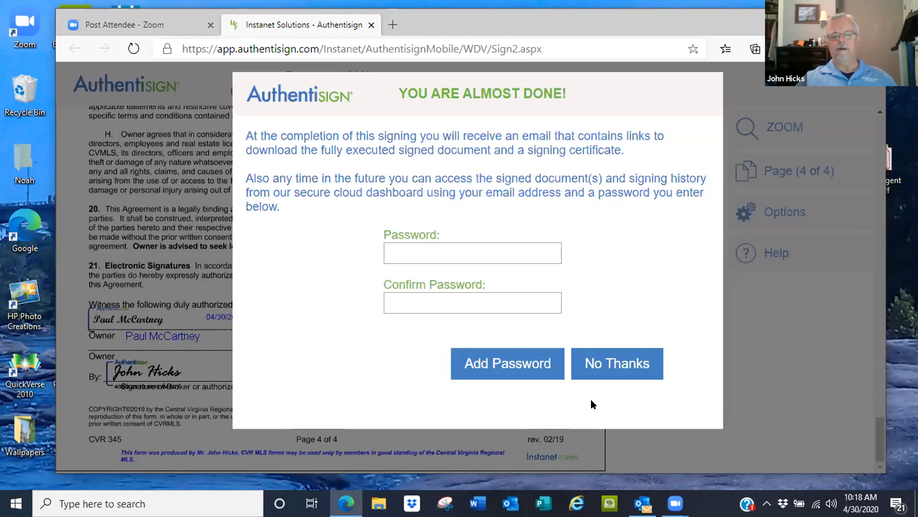
{"action": "left_click", "coordinate": [617, 361]}
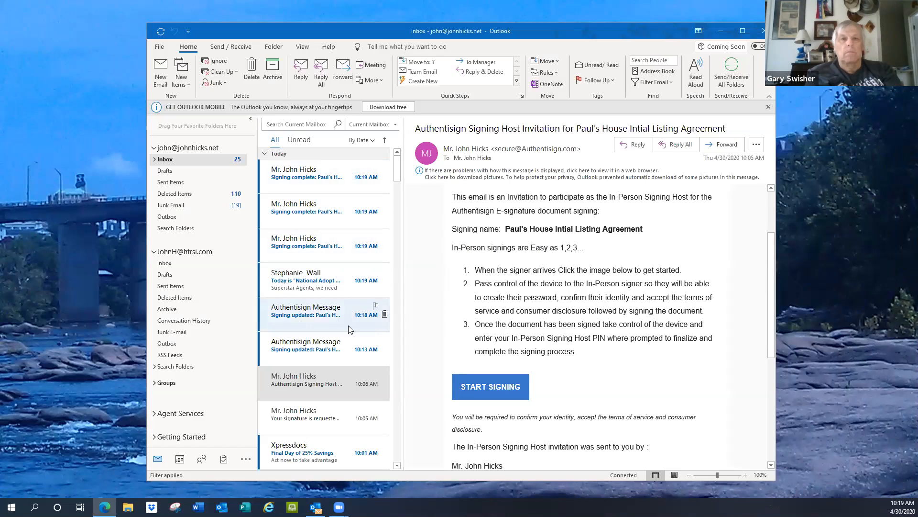
- Switch to Outlook, open the newest signing-complete e-mail for Paul's House Intial Listing Agreement, and review its document and certificate download links
{"action": "left_click", "coordinate": [306, 180]}
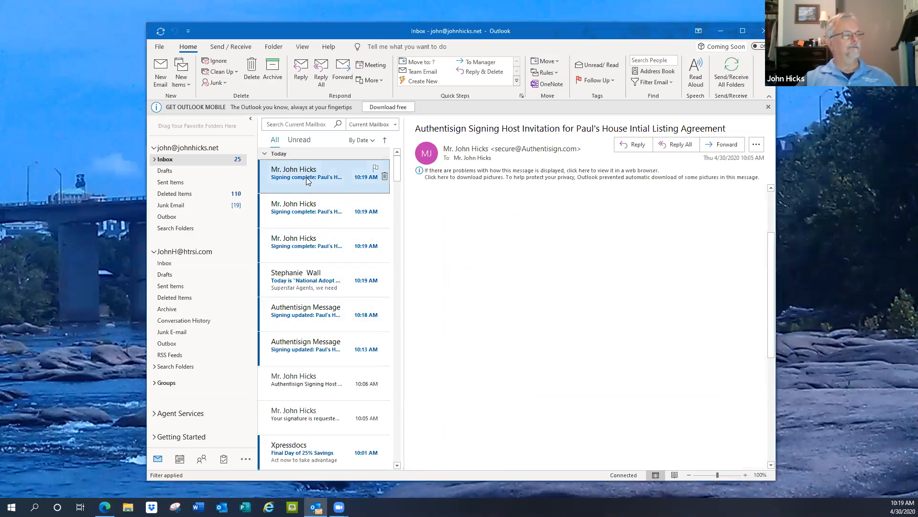
{"action": "scroll", "coordinate": [607, 244], "scroll_direction": "down", "scroll_amount": 3}
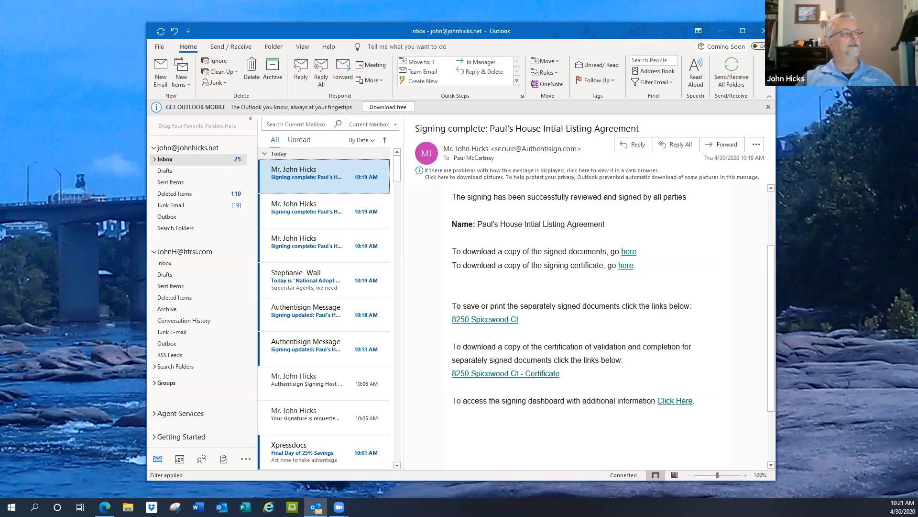
{"action": "left_click", "coordinate": [441, 27]}
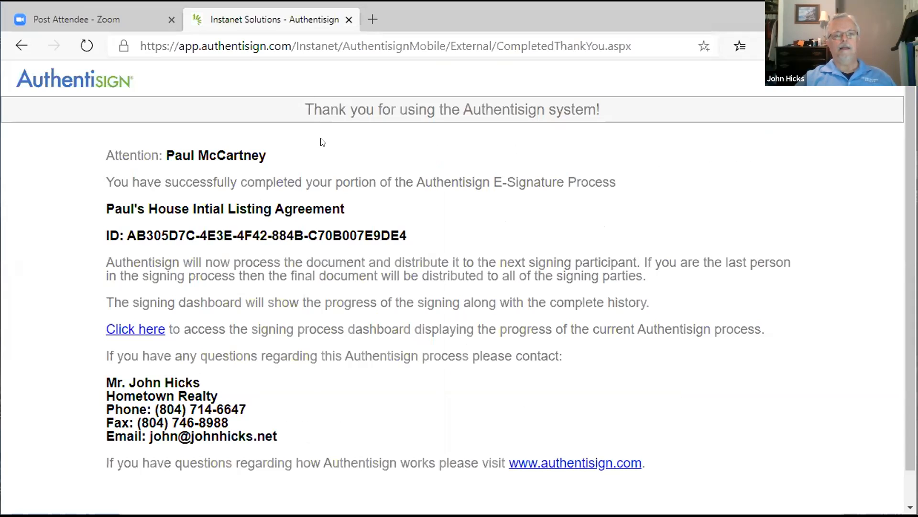
- Try going back from the Authentisign thank-you page to the preceding page, and return to the thank-you page
{"action": "left_click", "coordinate": [15, 45]}
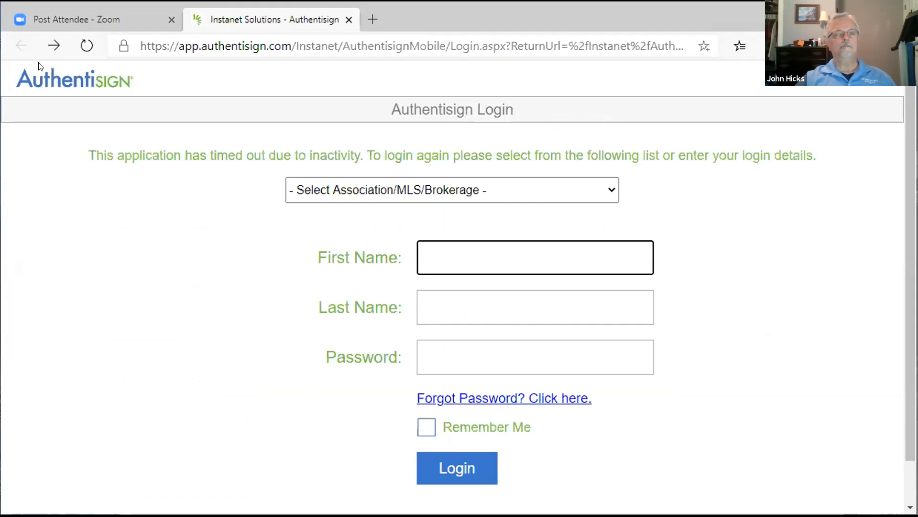
{"action": "left_click", "coordinate": [54, 46]}
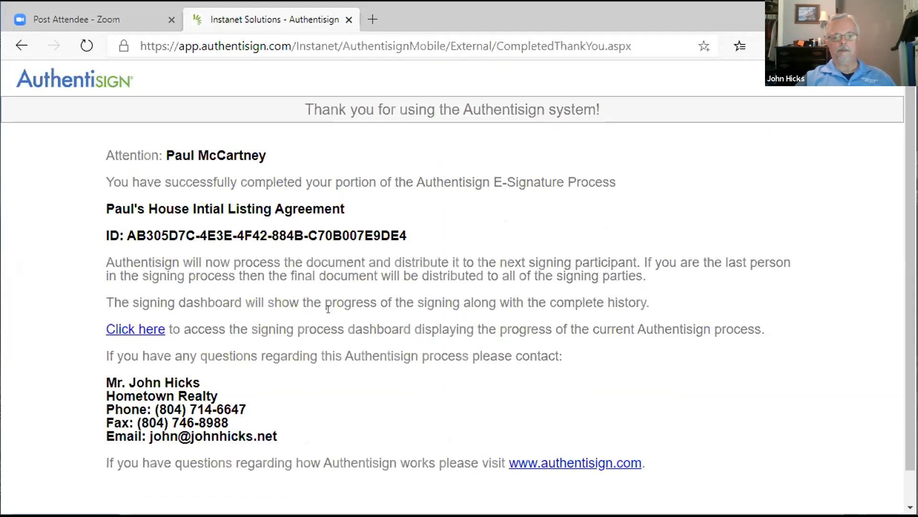